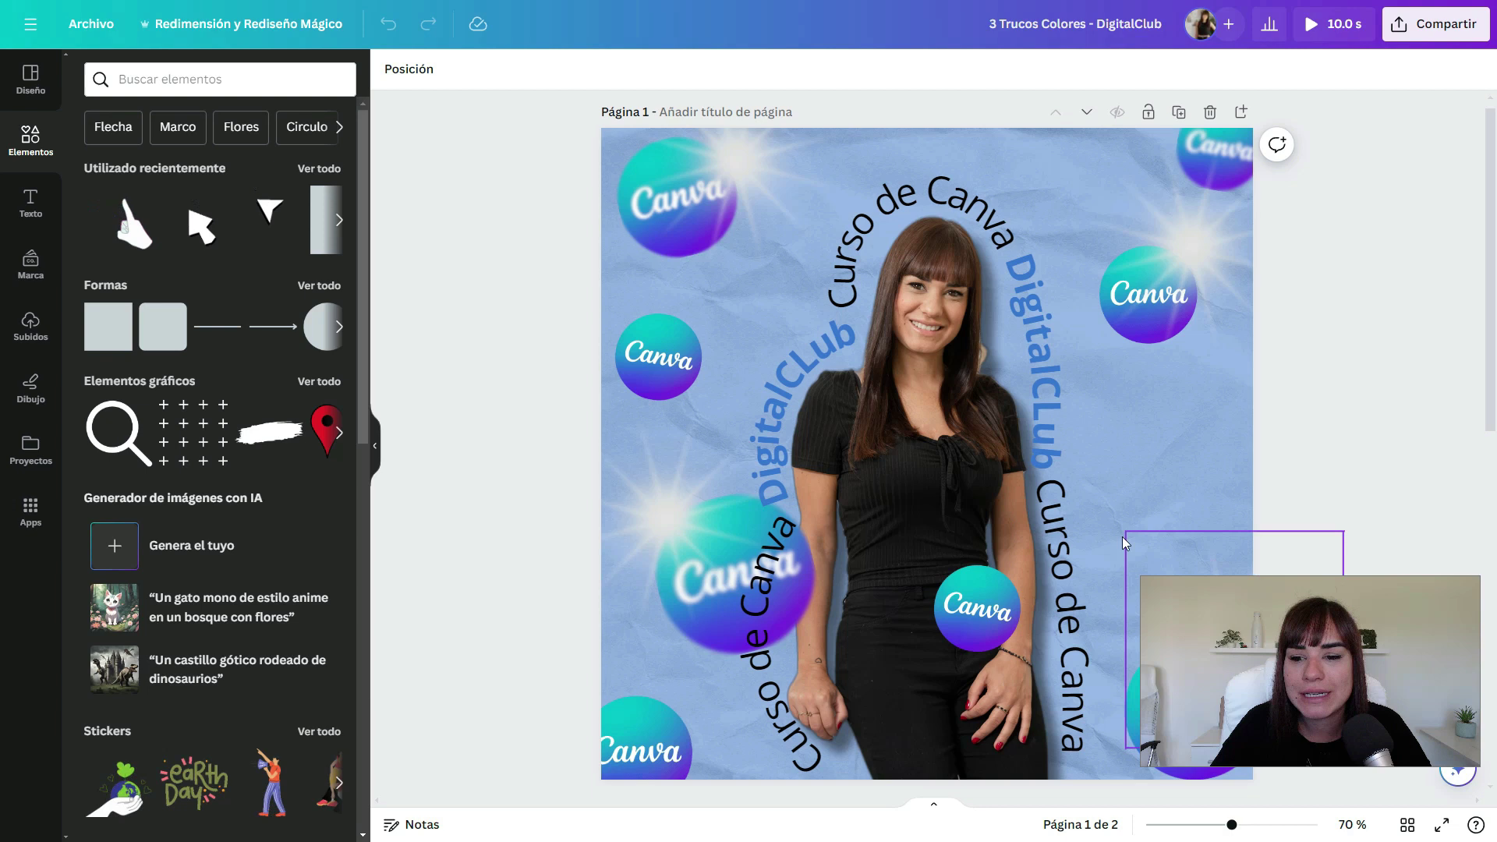
- Open the text color options for the DigitalCLub text on the right of the woman
left_click(1050, 411)
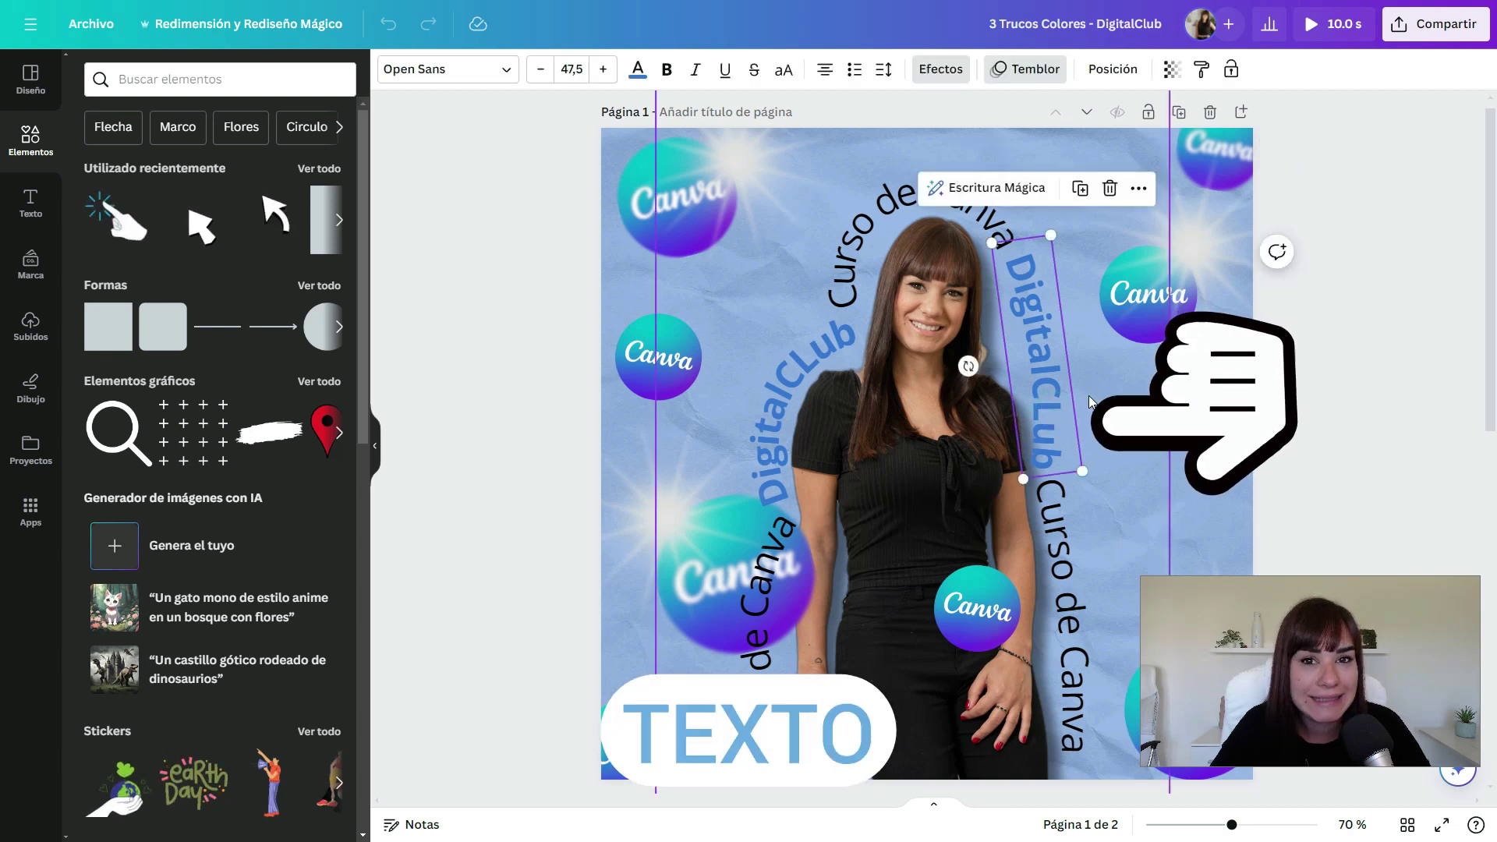
left_click(638, 72)
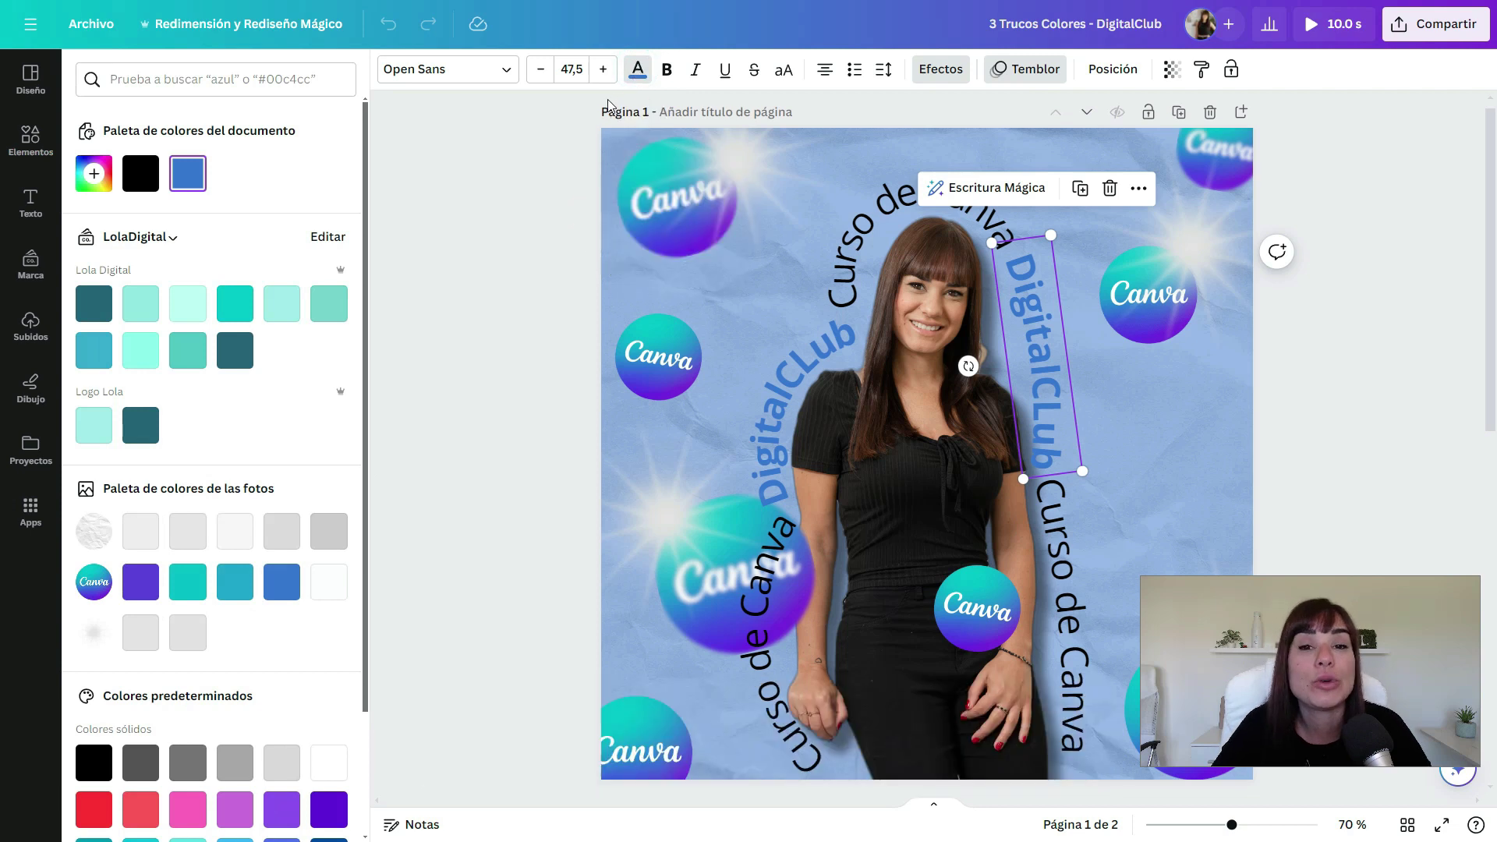
- Add a square shape to the page and mix a custom solid light blue fill for it, #37A5E4
left_click(30, 141)
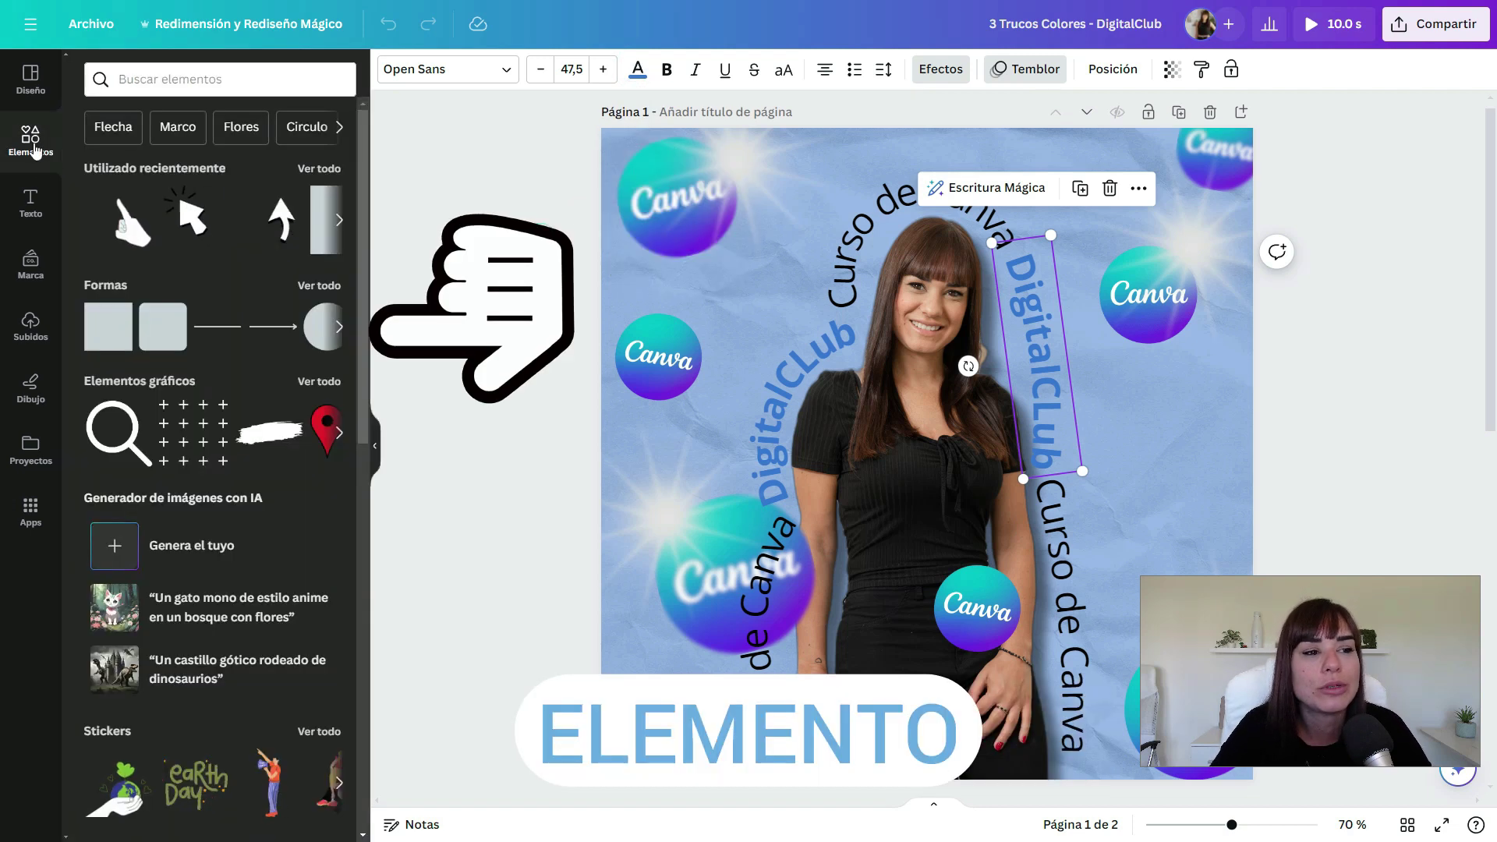
left_click(103, 331)
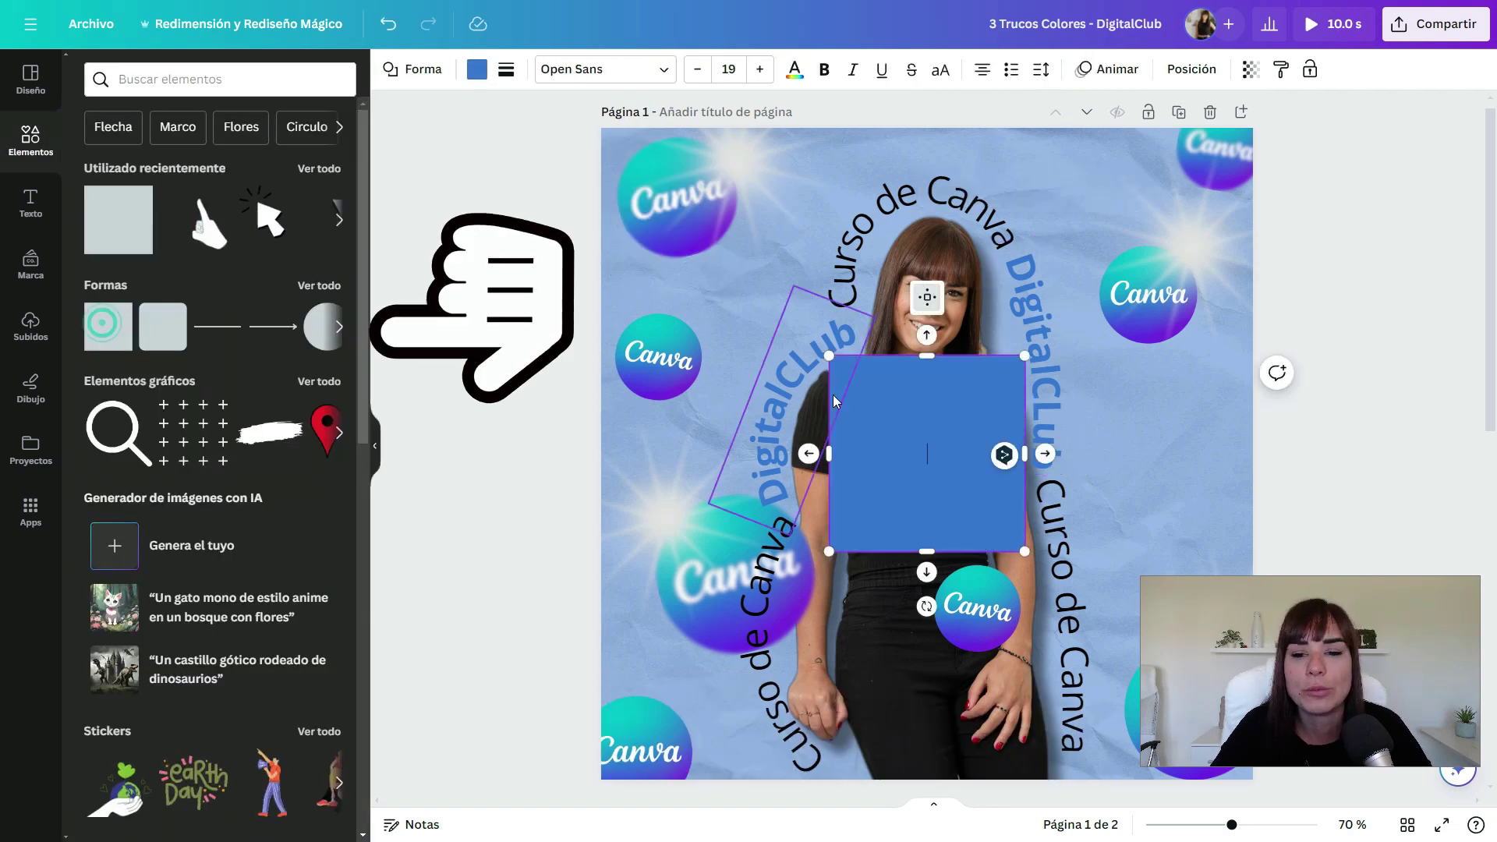
left_click(477, 71)
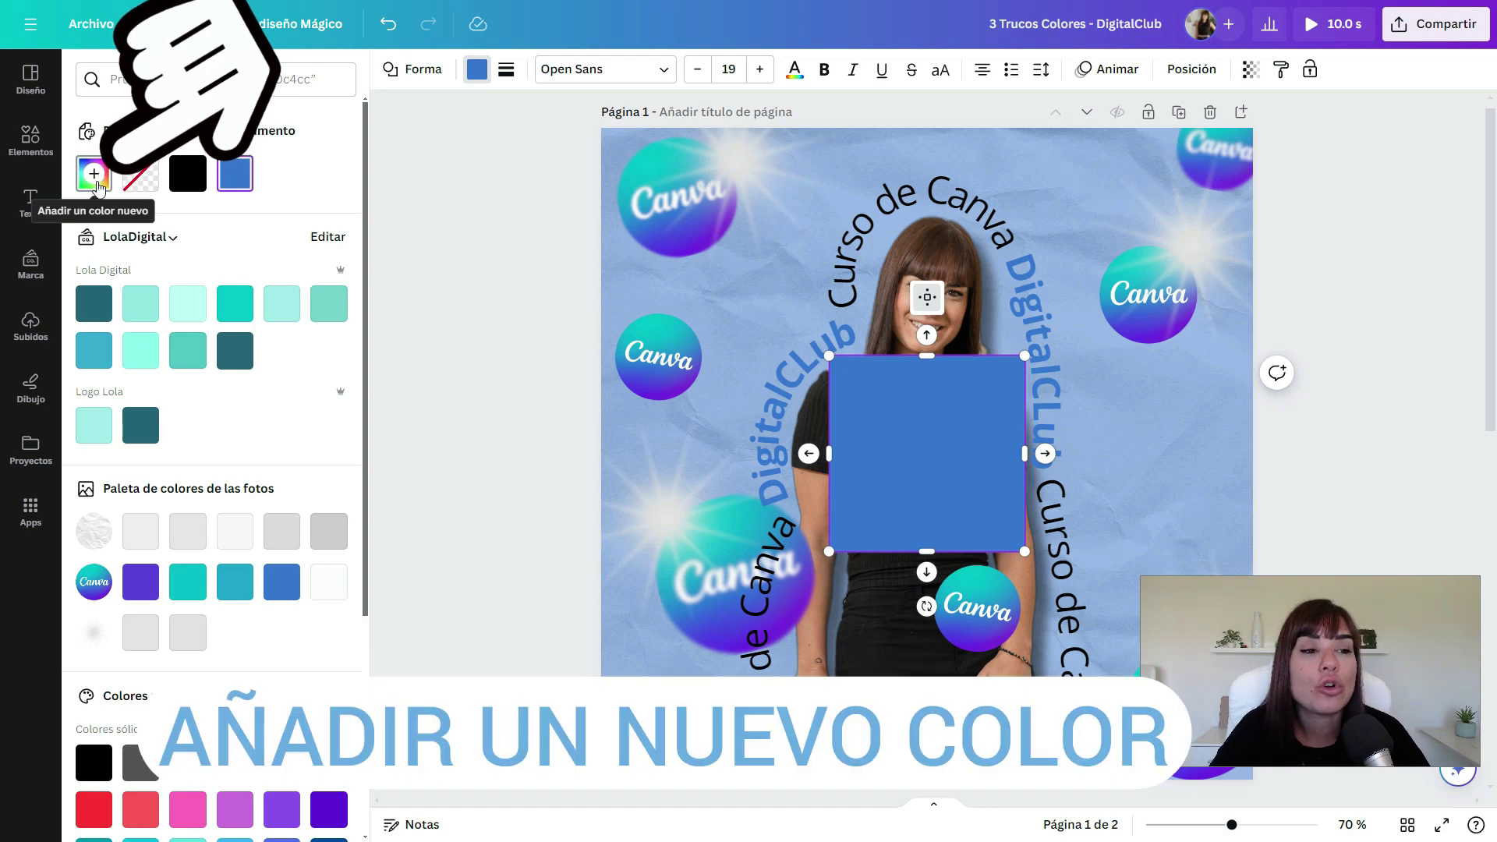
left_click(95, 175)
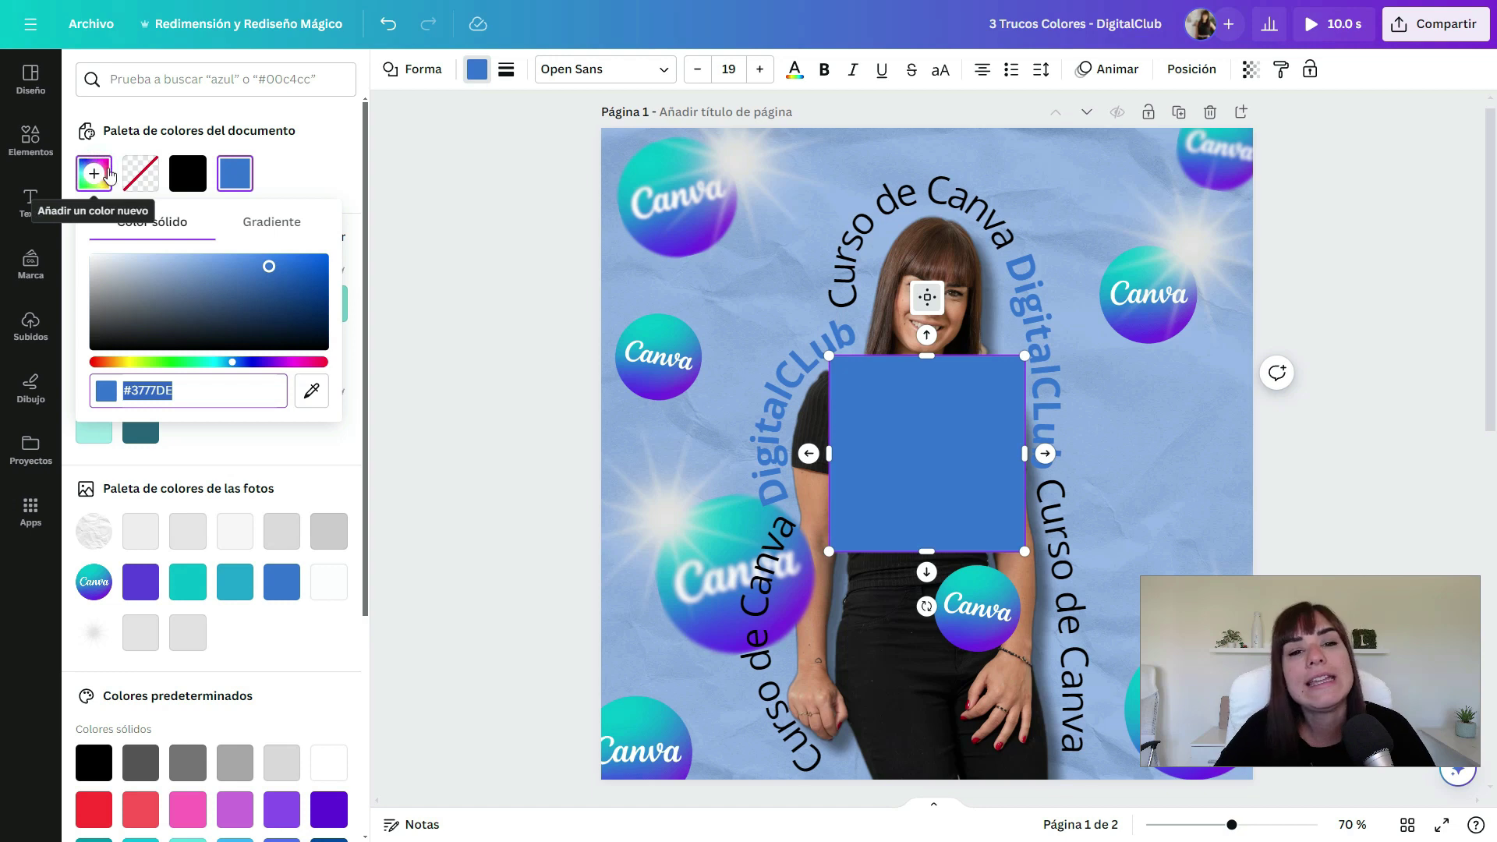
left_click_drag(251, 308, 271, 265)
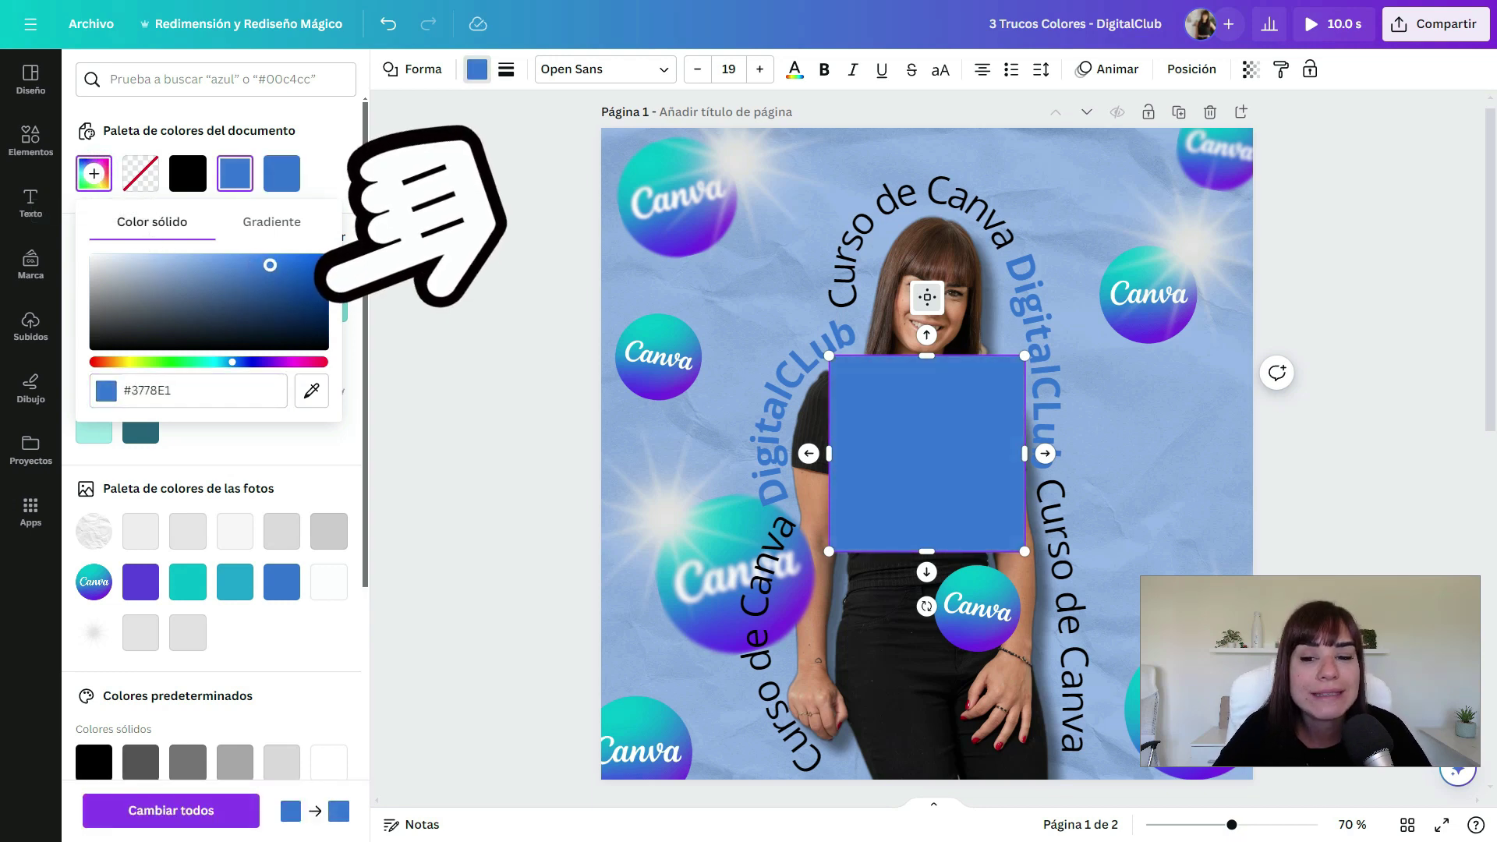
mouse_move(232, 361)
left_mouse_down()
mouse_move(122, 365)
mouse_move(223, 362)
left_mouse_up()
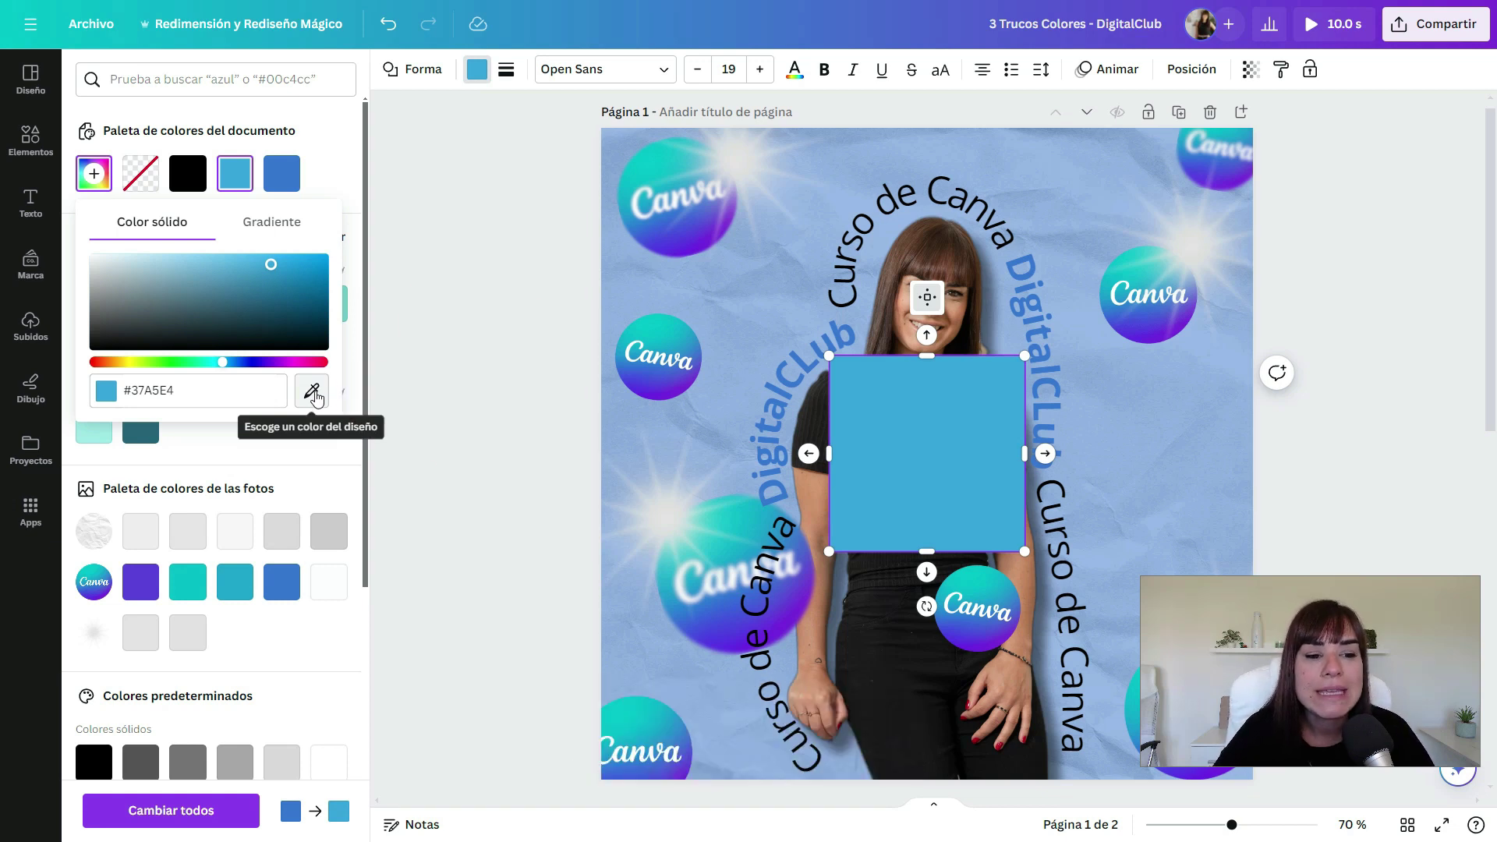
- Fill the square with the purple #573FEF sampled from the Canva badge on the left of the design
left_click(312, 392)
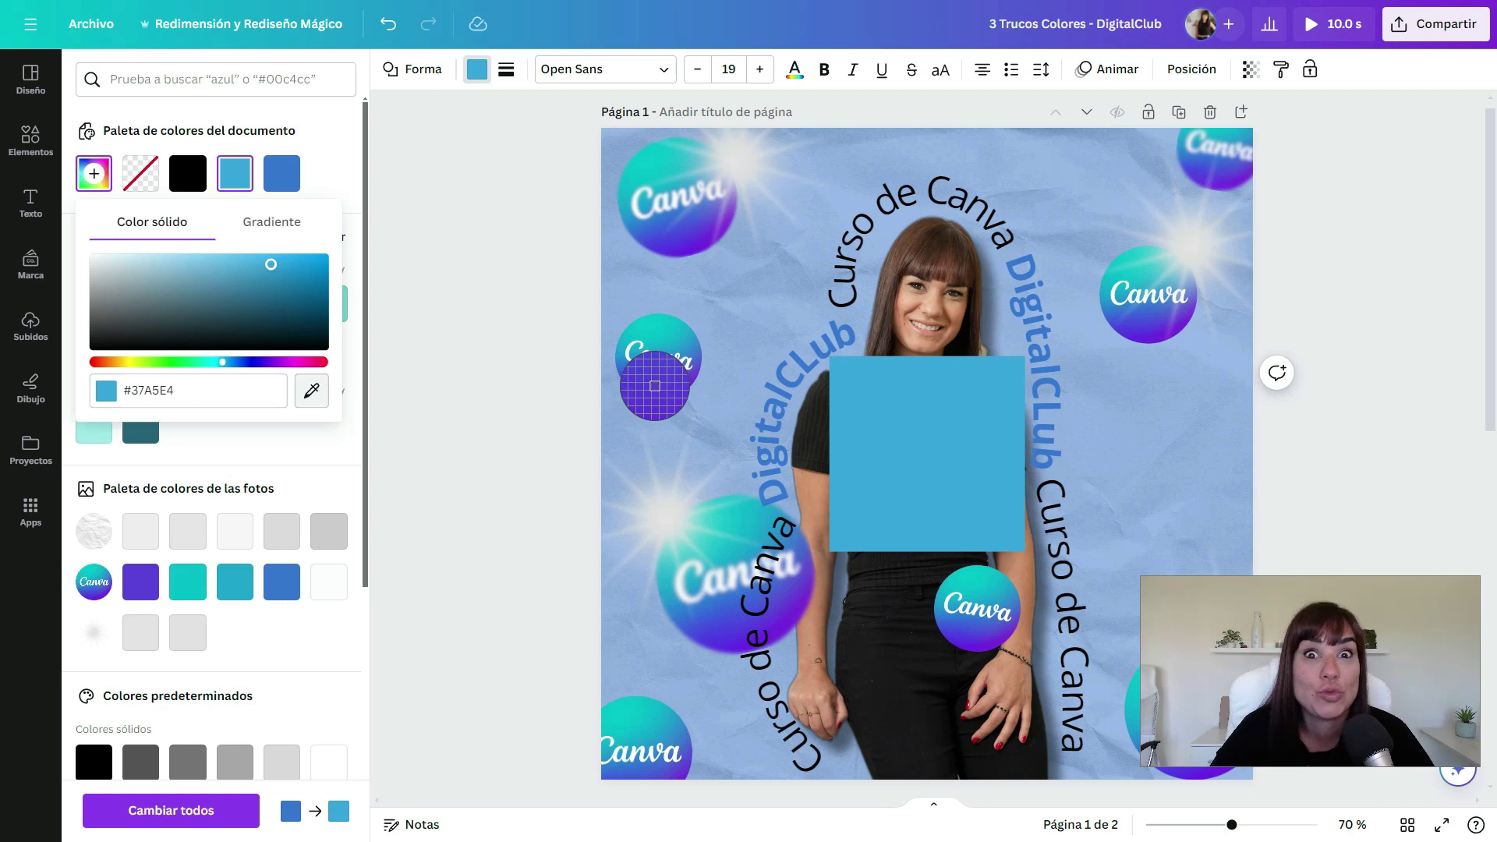
left_click(655, 386)
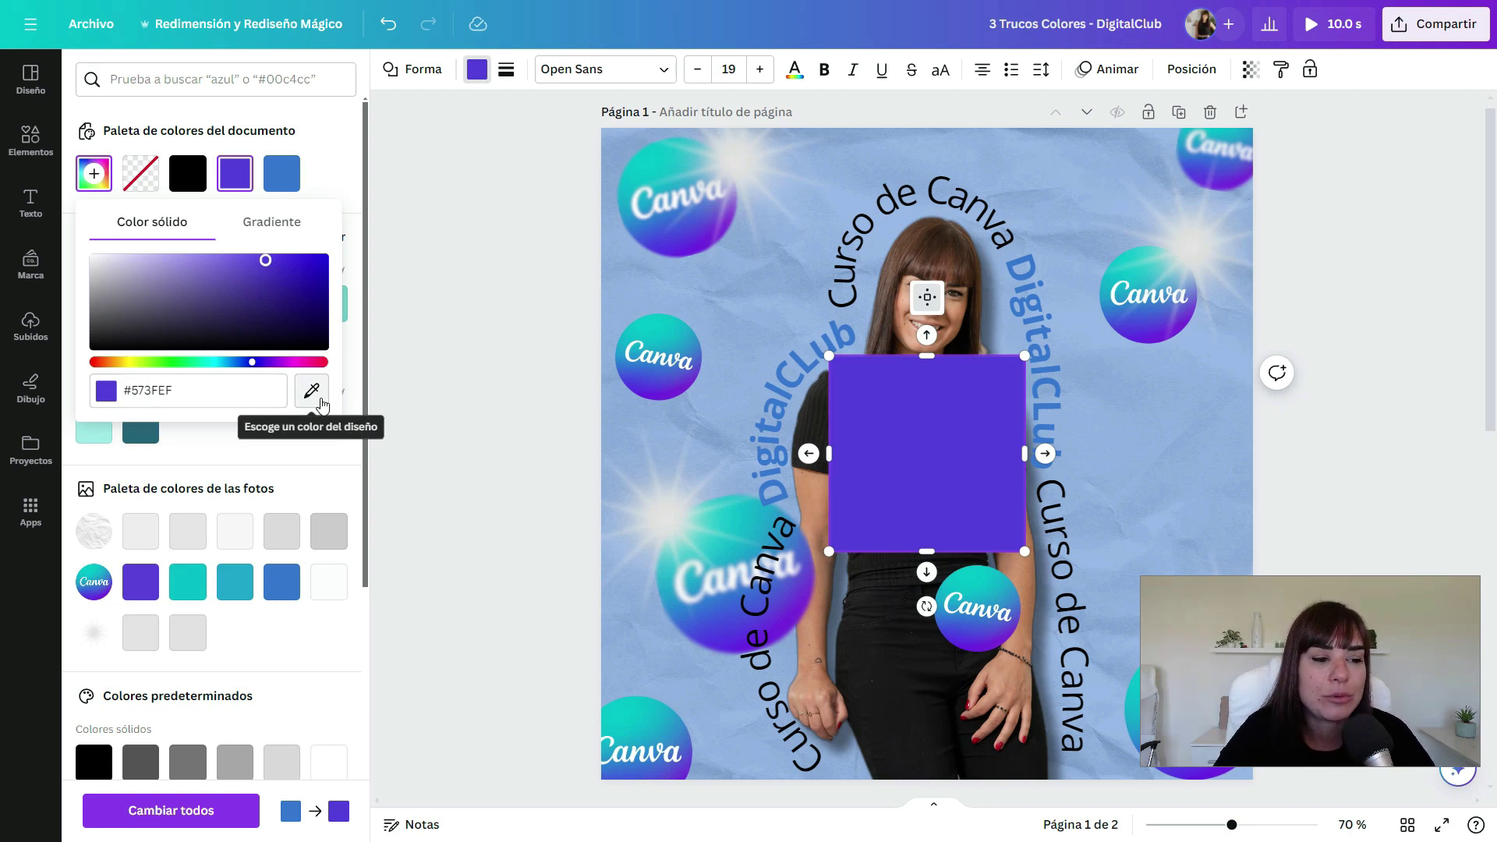
- Place the Lola Digital brand logo on the page and sample its dark teal lettering as the square's fill color
left_click(31, 265)
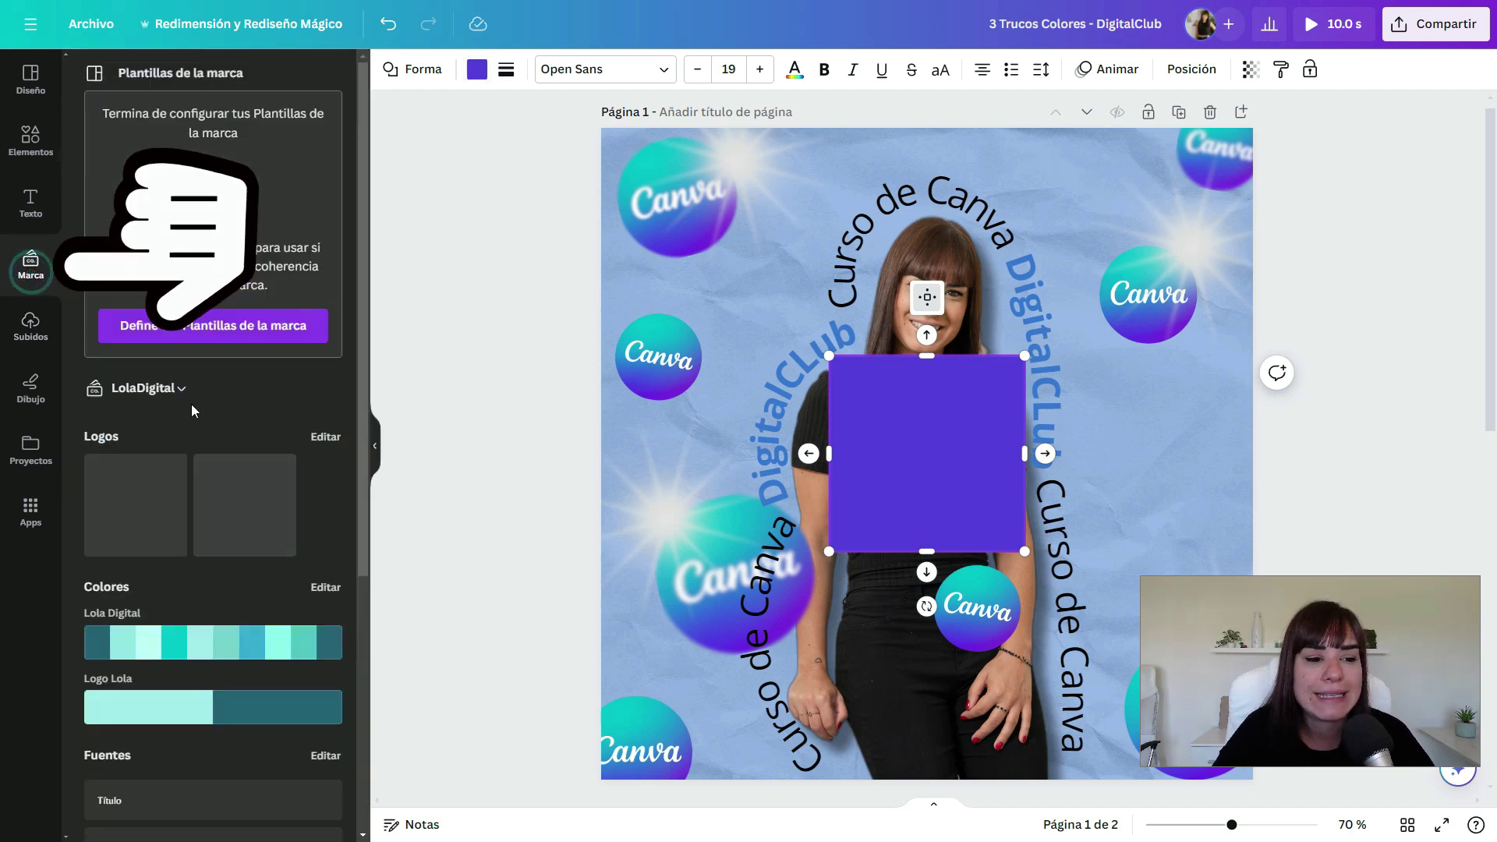
left_click_drag(112, 508, 787, 304)
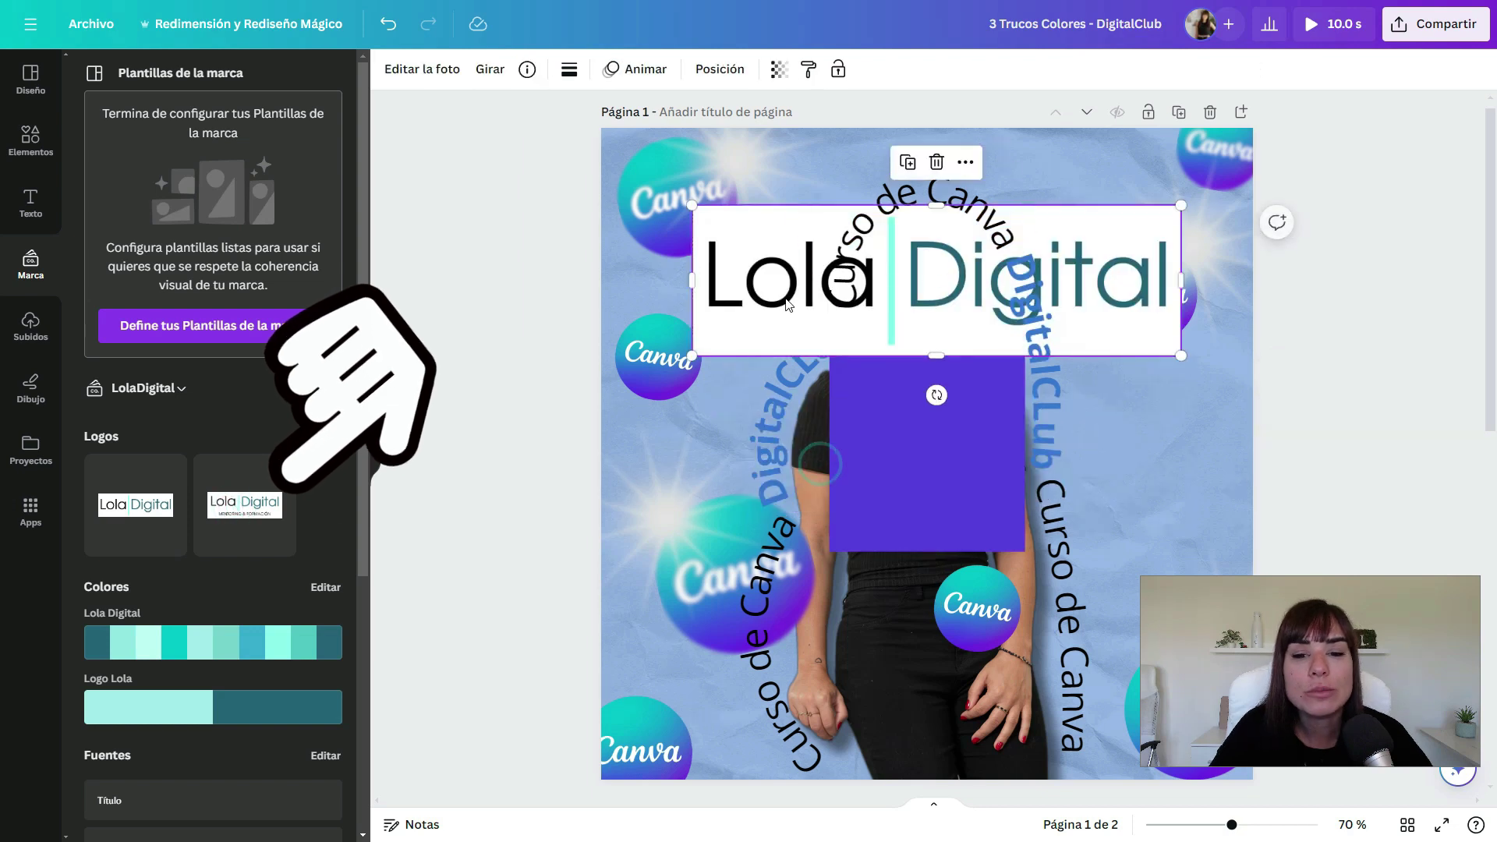
left_click(867, 476)
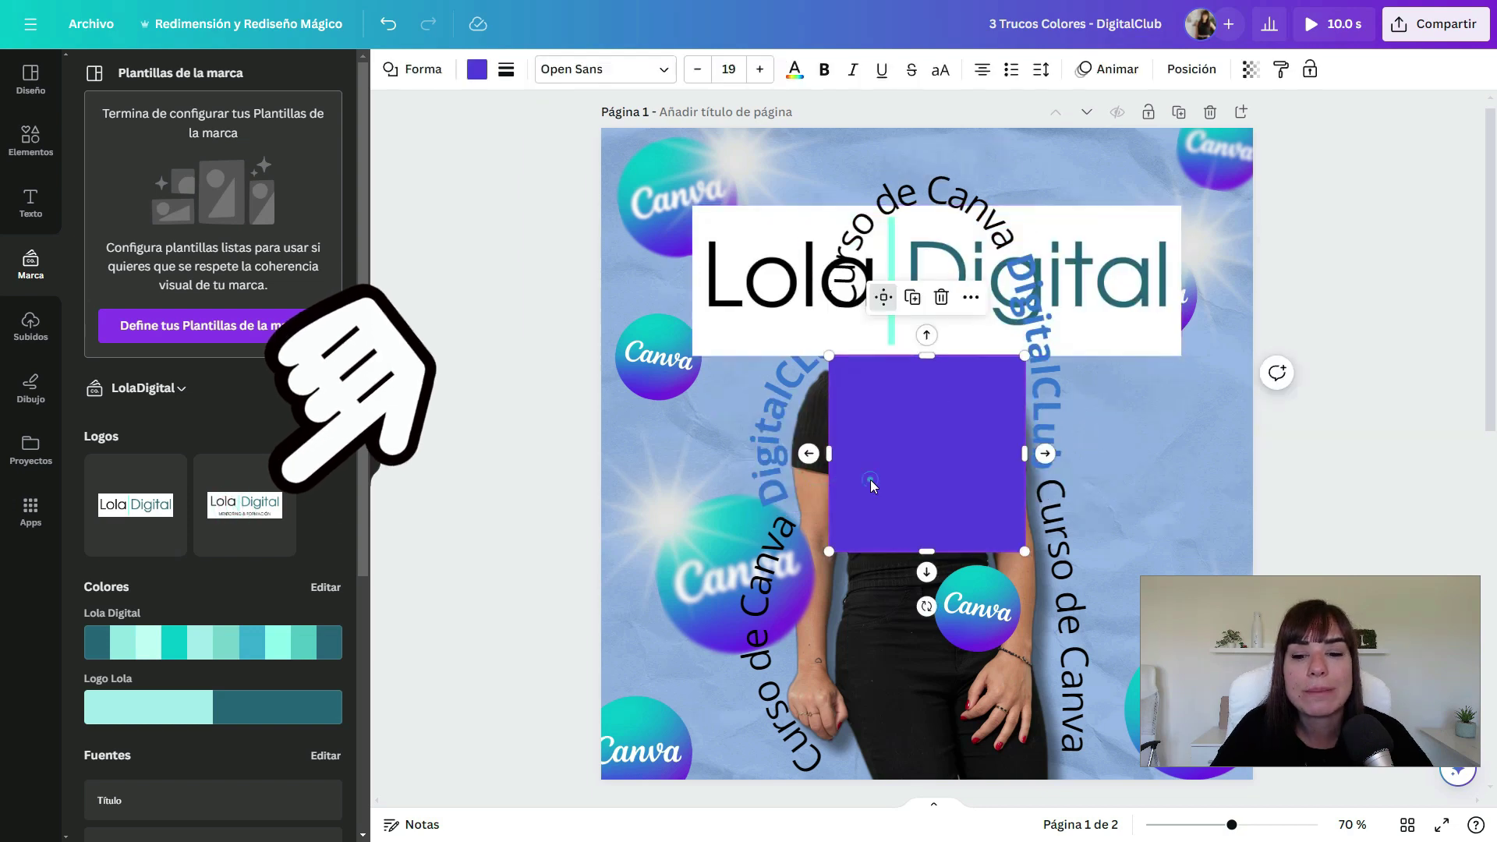
left_click(478, 77)
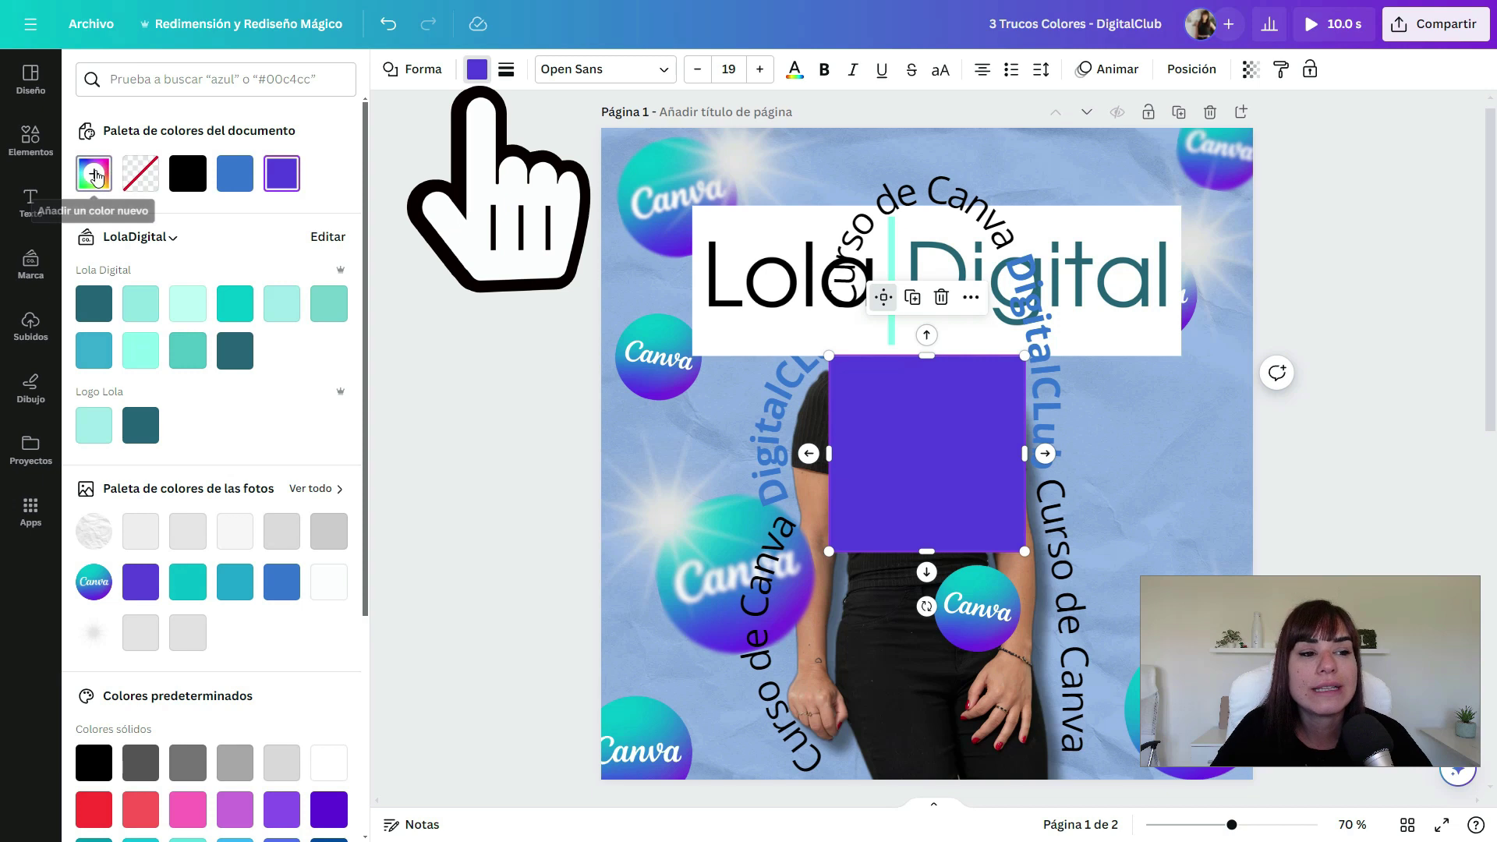
left_click(95, 176)
left_click(312, 390)
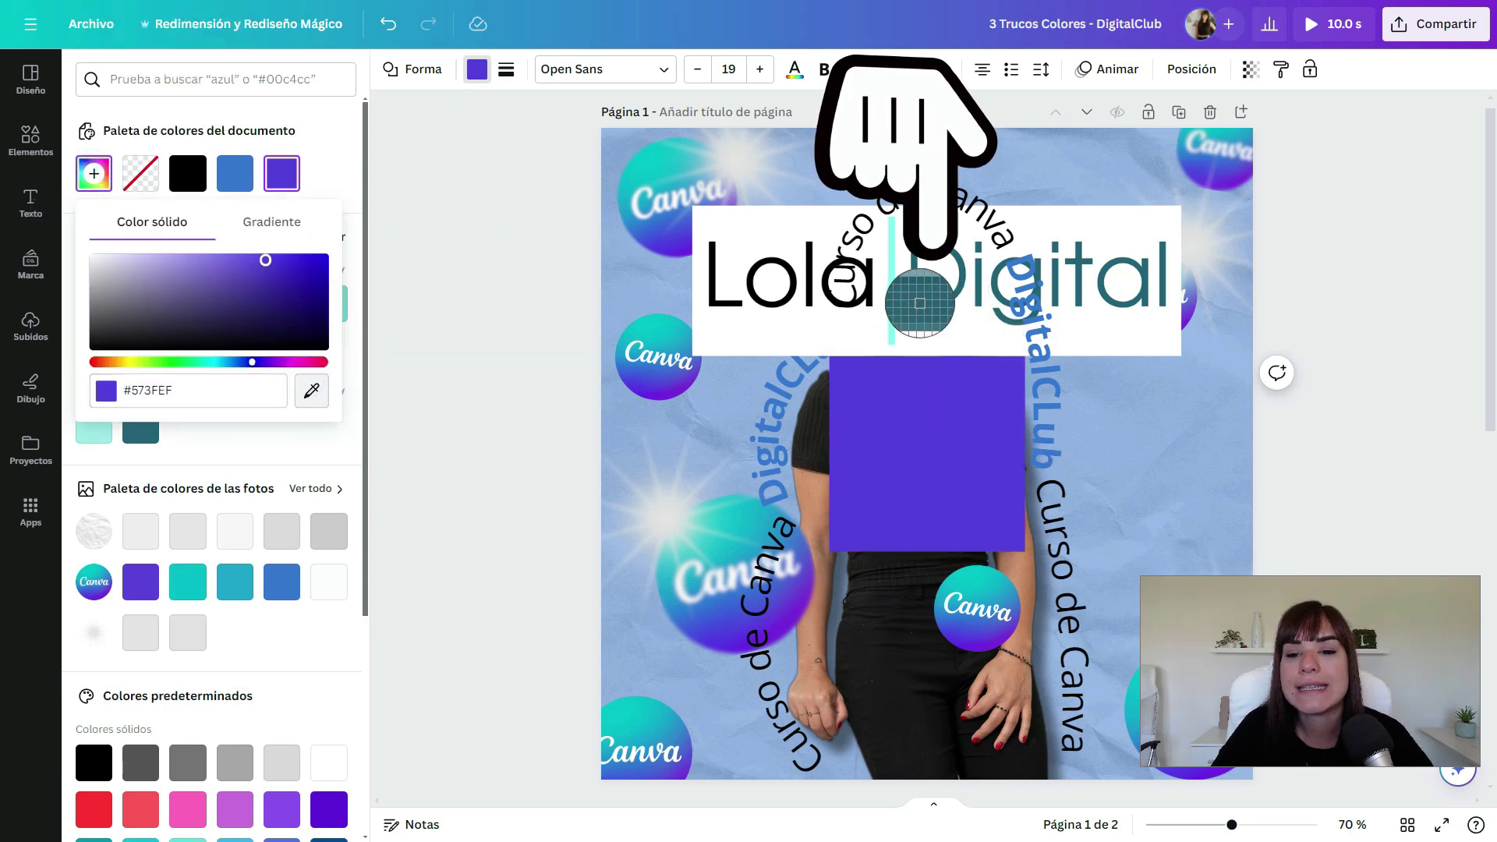
left_click(920, 304)
- Delete the Lola Digital logo and the square from the page
left_click_drag(896, 452, 907, 481)
left_click_drag(729, 284, 678, 321)
key("Delete")
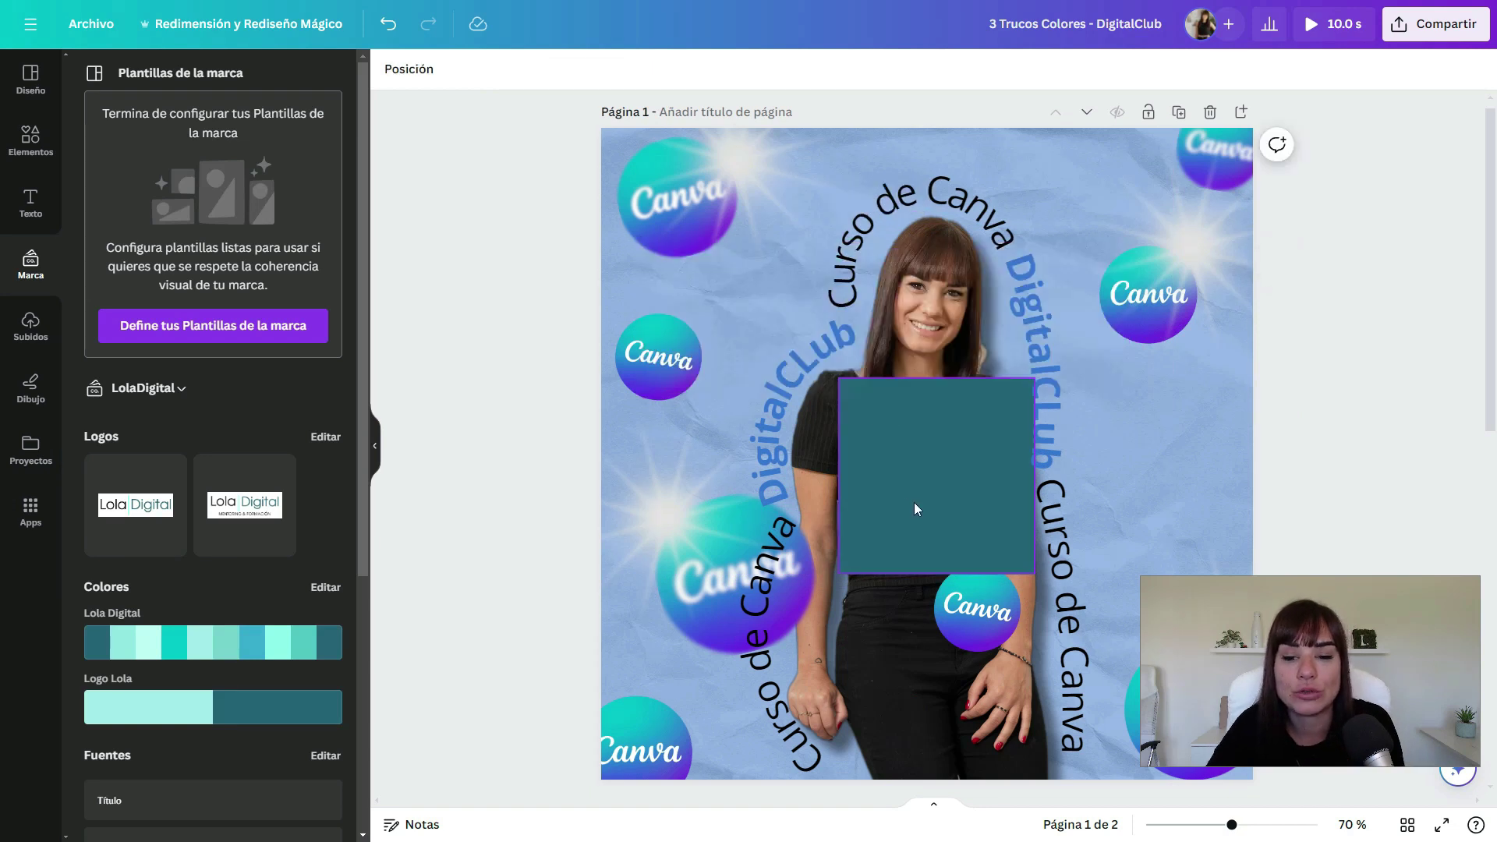
left_click(916, 503)
key("Delete")
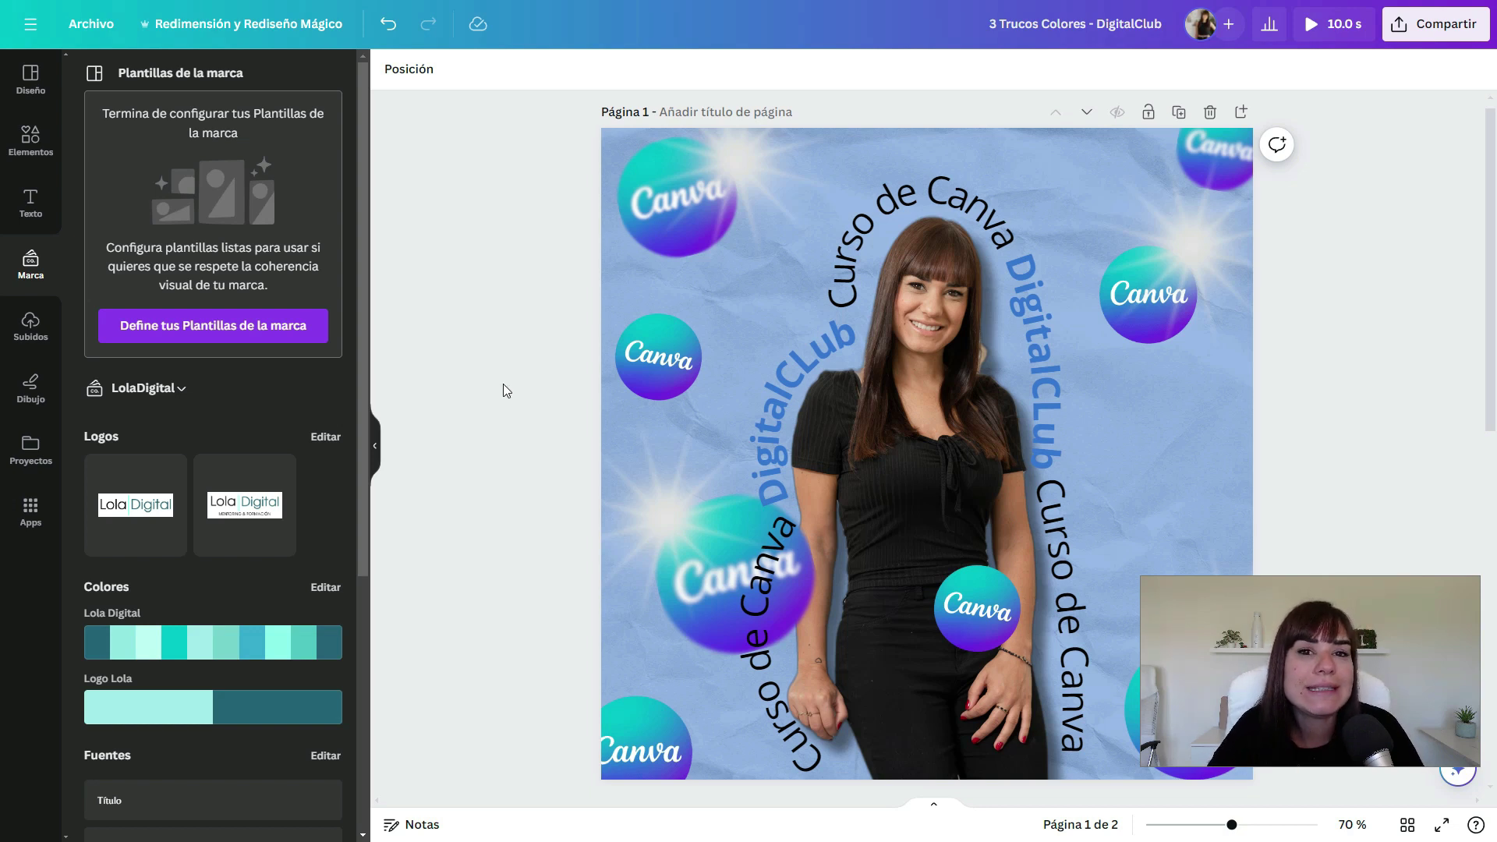
- Apply the brown, orange, teal, pink and cream color palette from the styles to page 1, shuffling it for a teal background
left_click(30, 75)
left_click(293, 121)
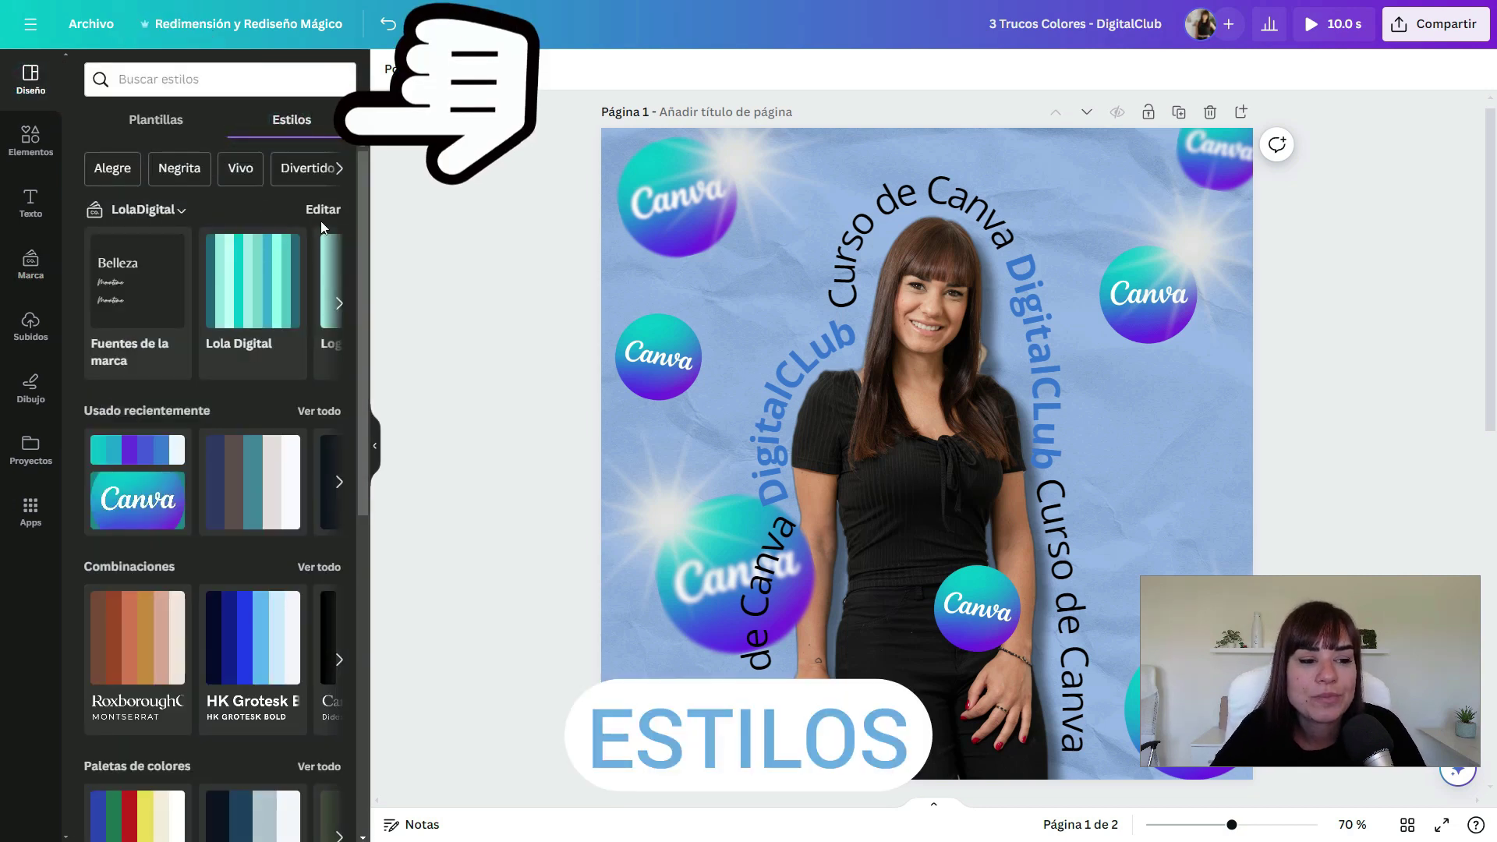
scroll(312, 336, "down", 2)
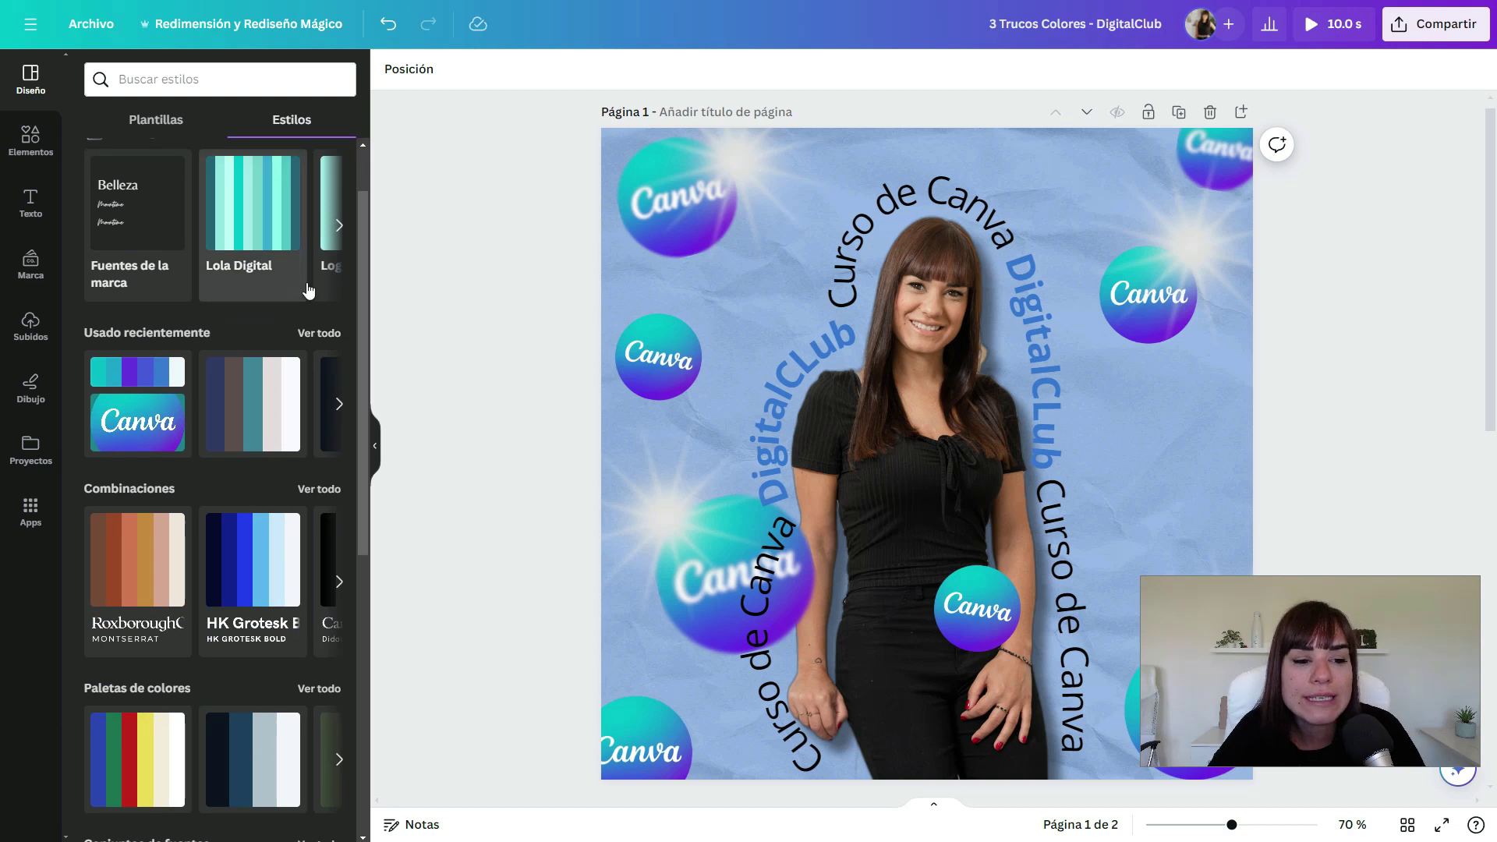
scroll(273, 503, "down", 1)
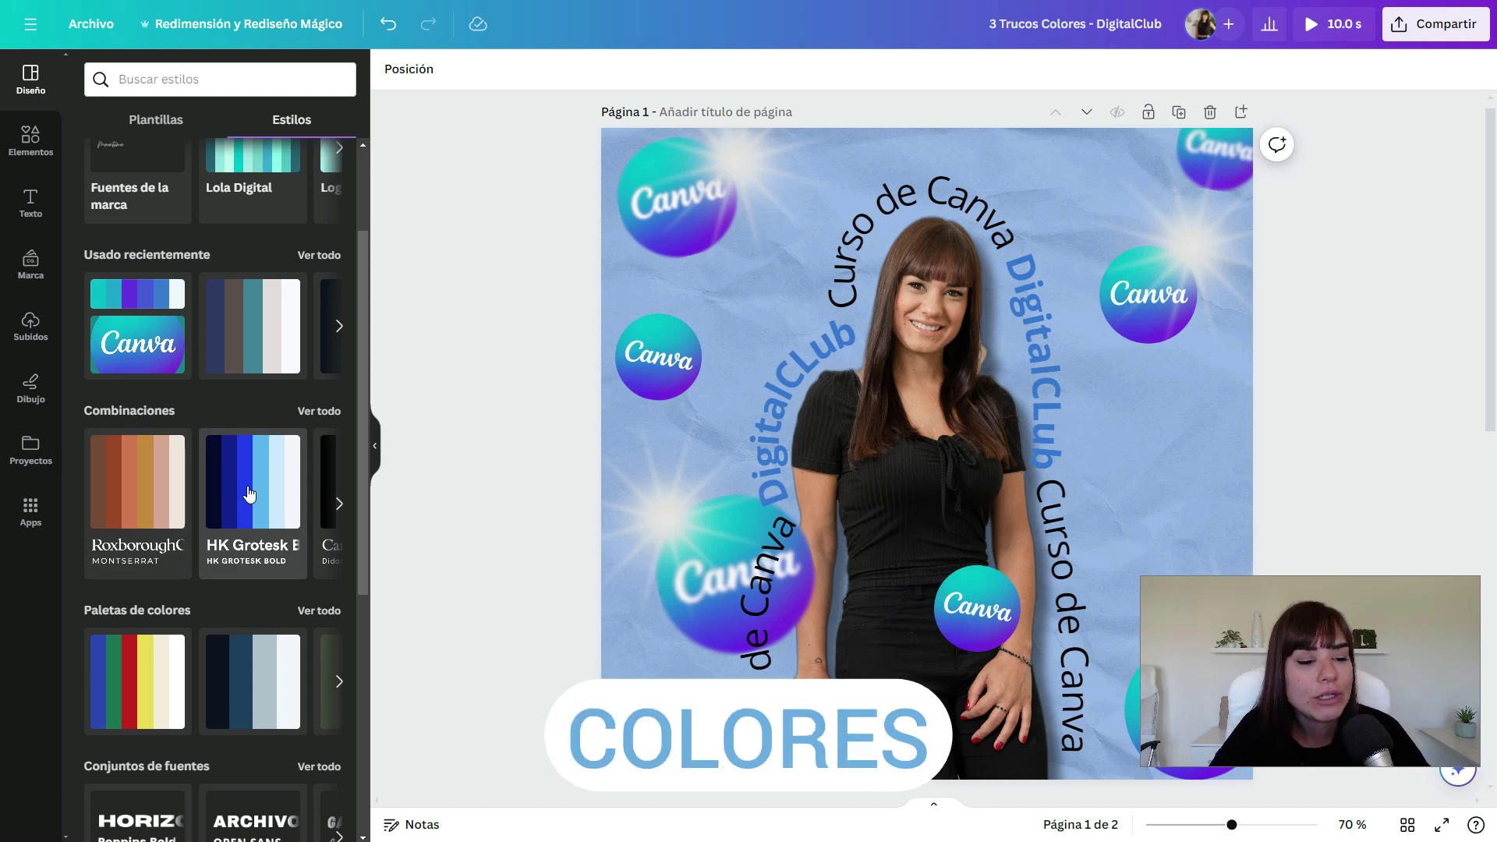
scroll(250, 499, "down", 2)
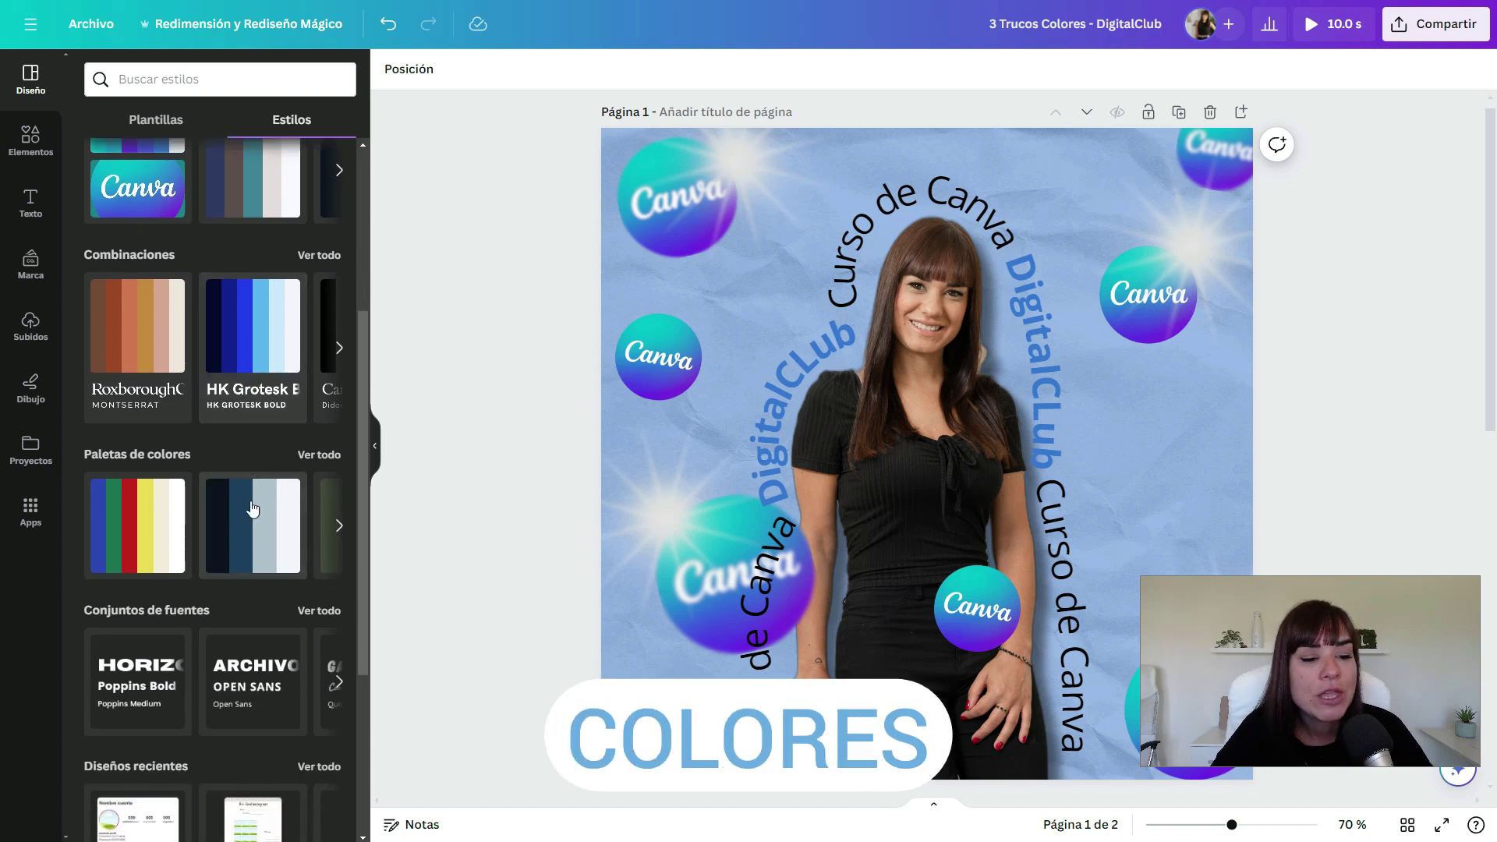
left_click(329, 458)
scroll(328, 460, "down", 2)
scroll(328, 459, "down", 7)
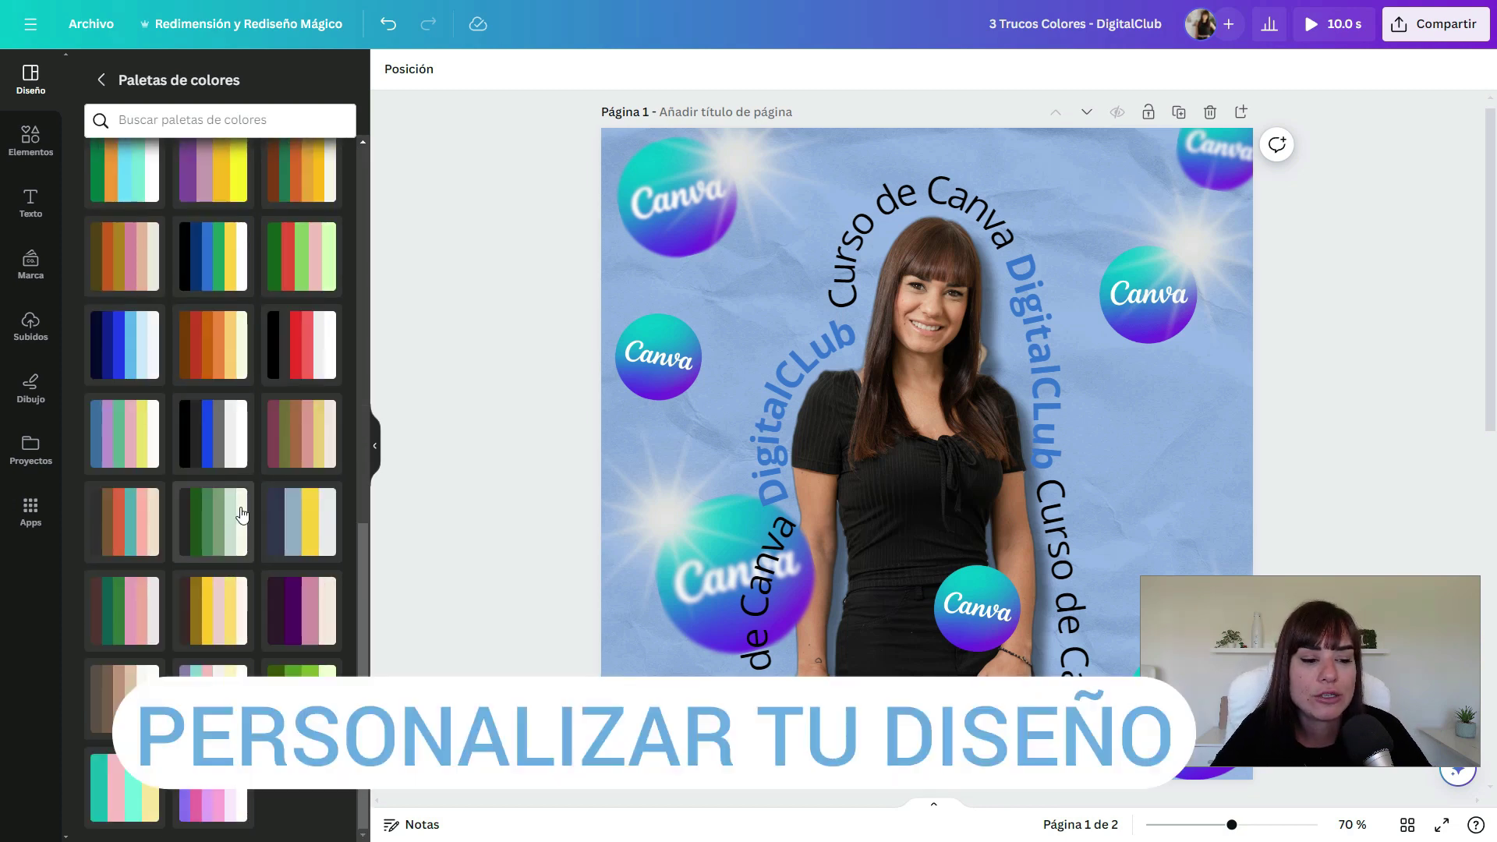
left_click(128, 528)
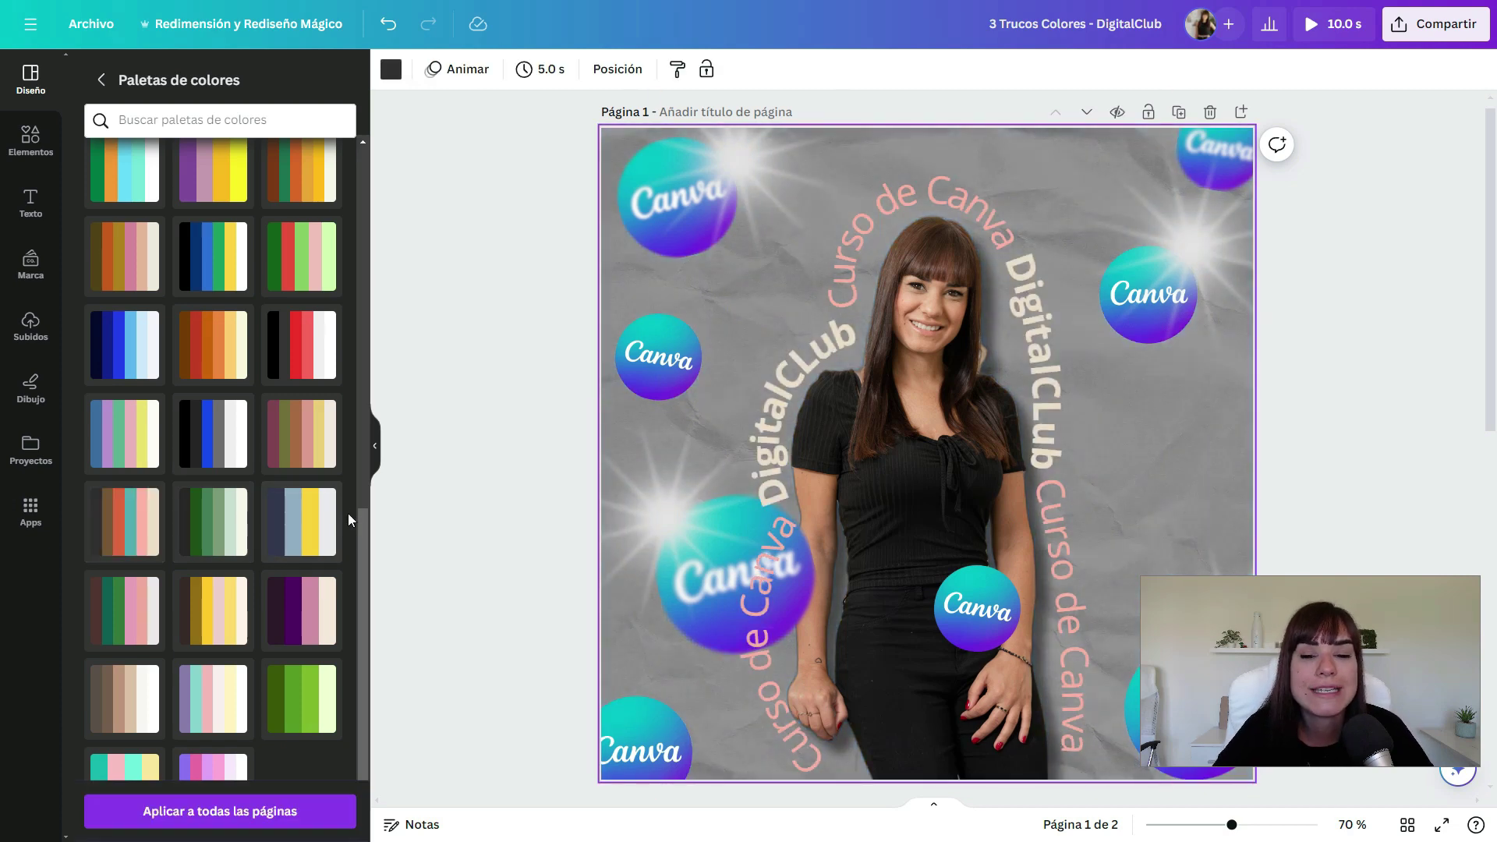
left_click(128, 528)
left_click(129, 528)
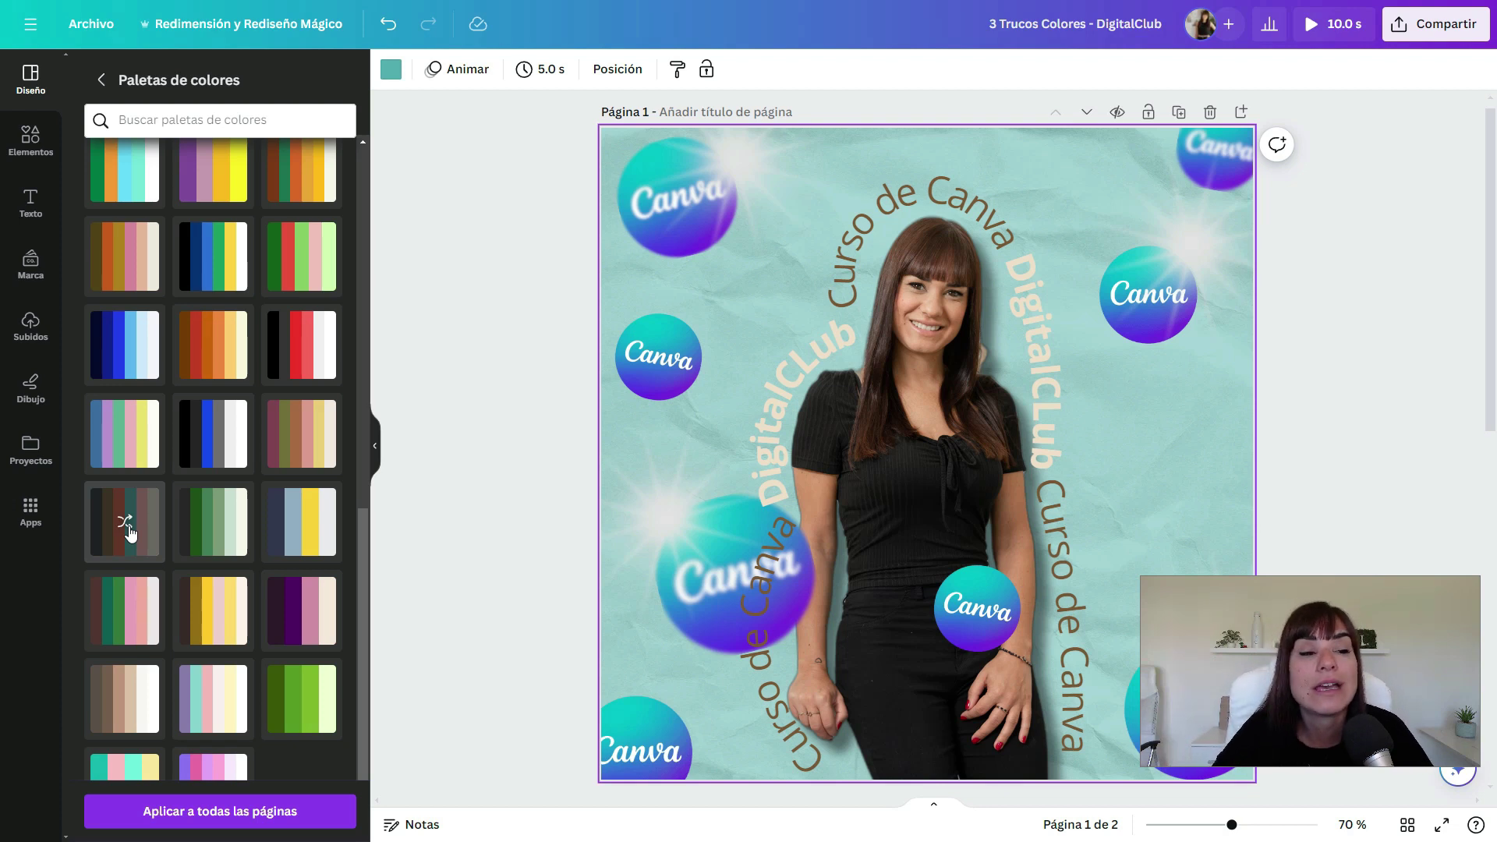
- Apply the blue HK Grotesk Bold color and font combination from the styles to page 1 and shuffle its colors
left_click(101, 79)
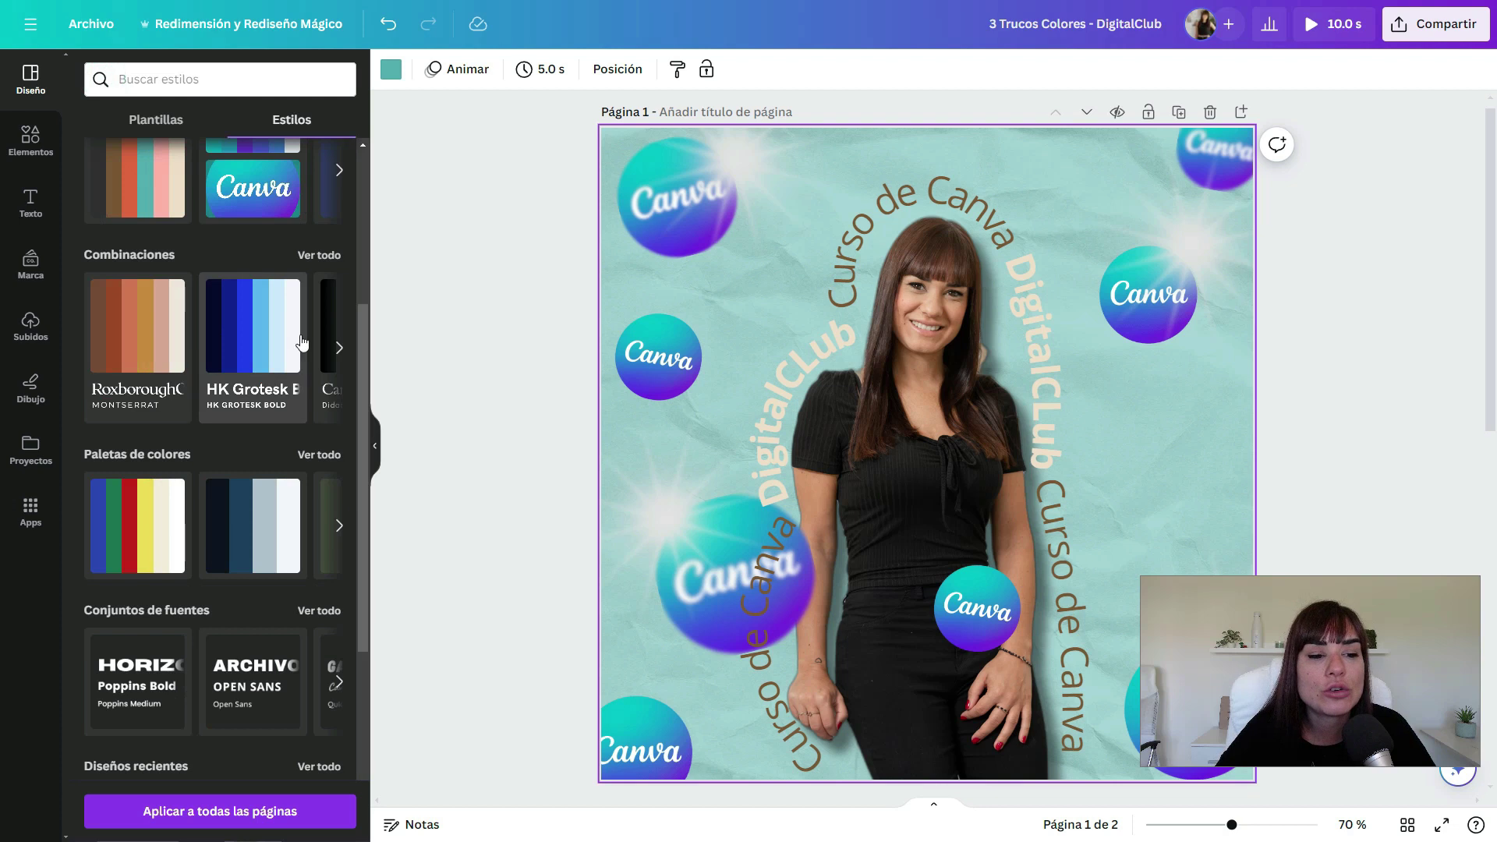
left_click(319, 255)
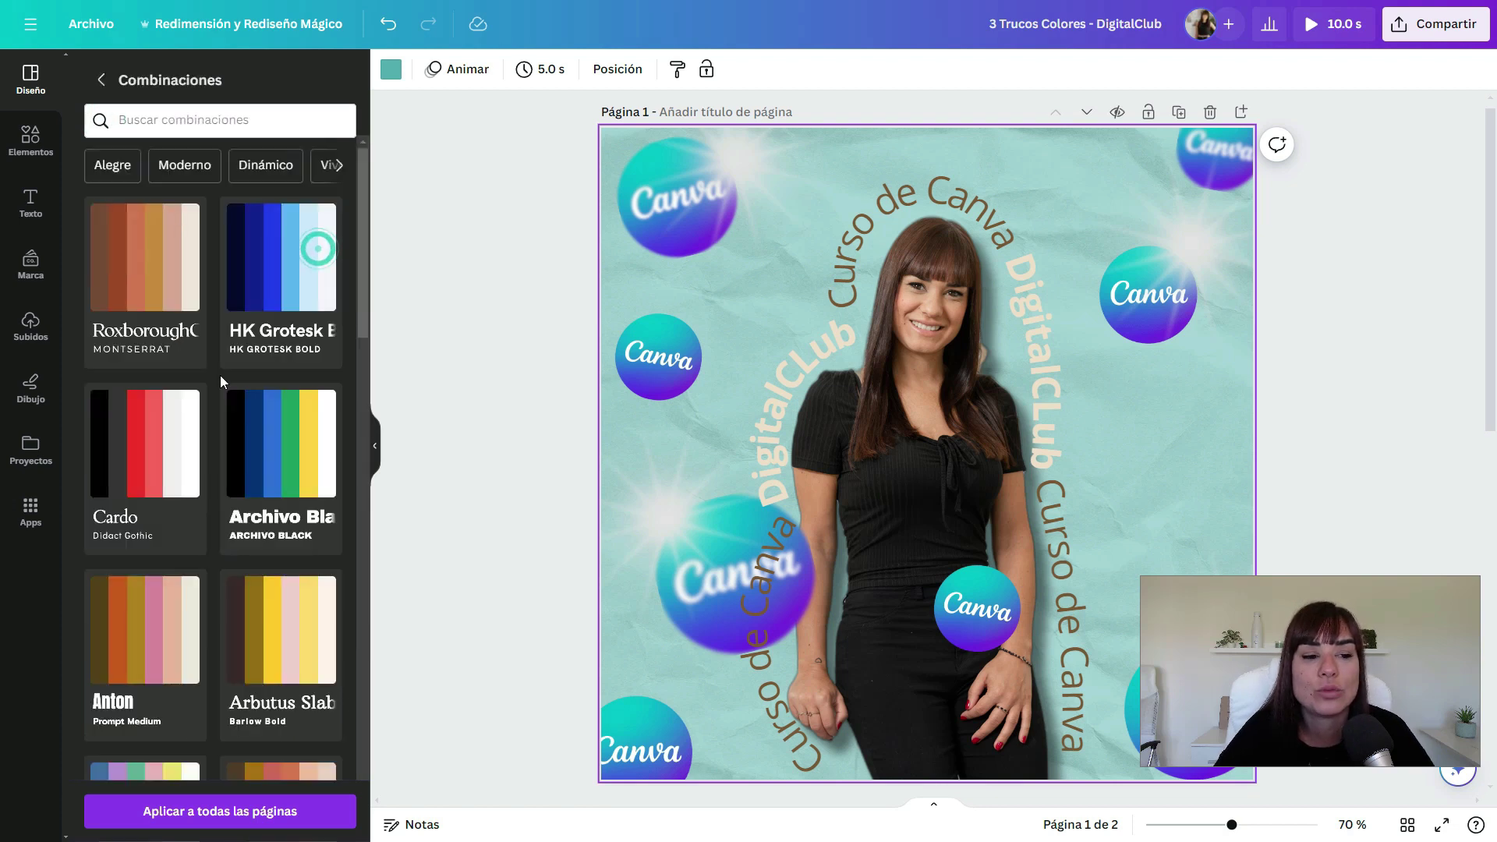
left_click(279, 281)
left_click(279, 281)
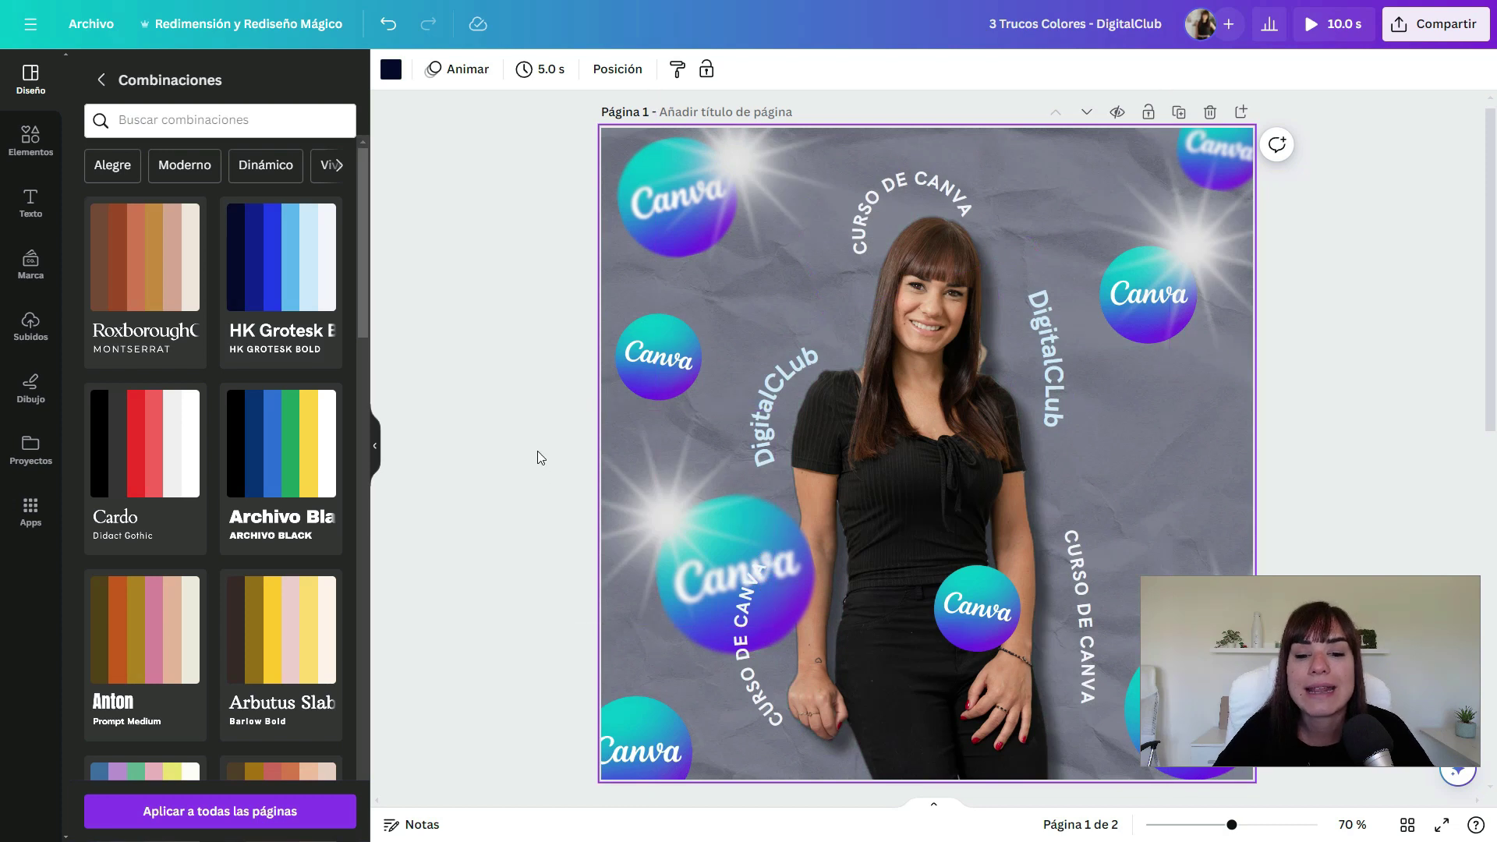
left_click(280, 258)
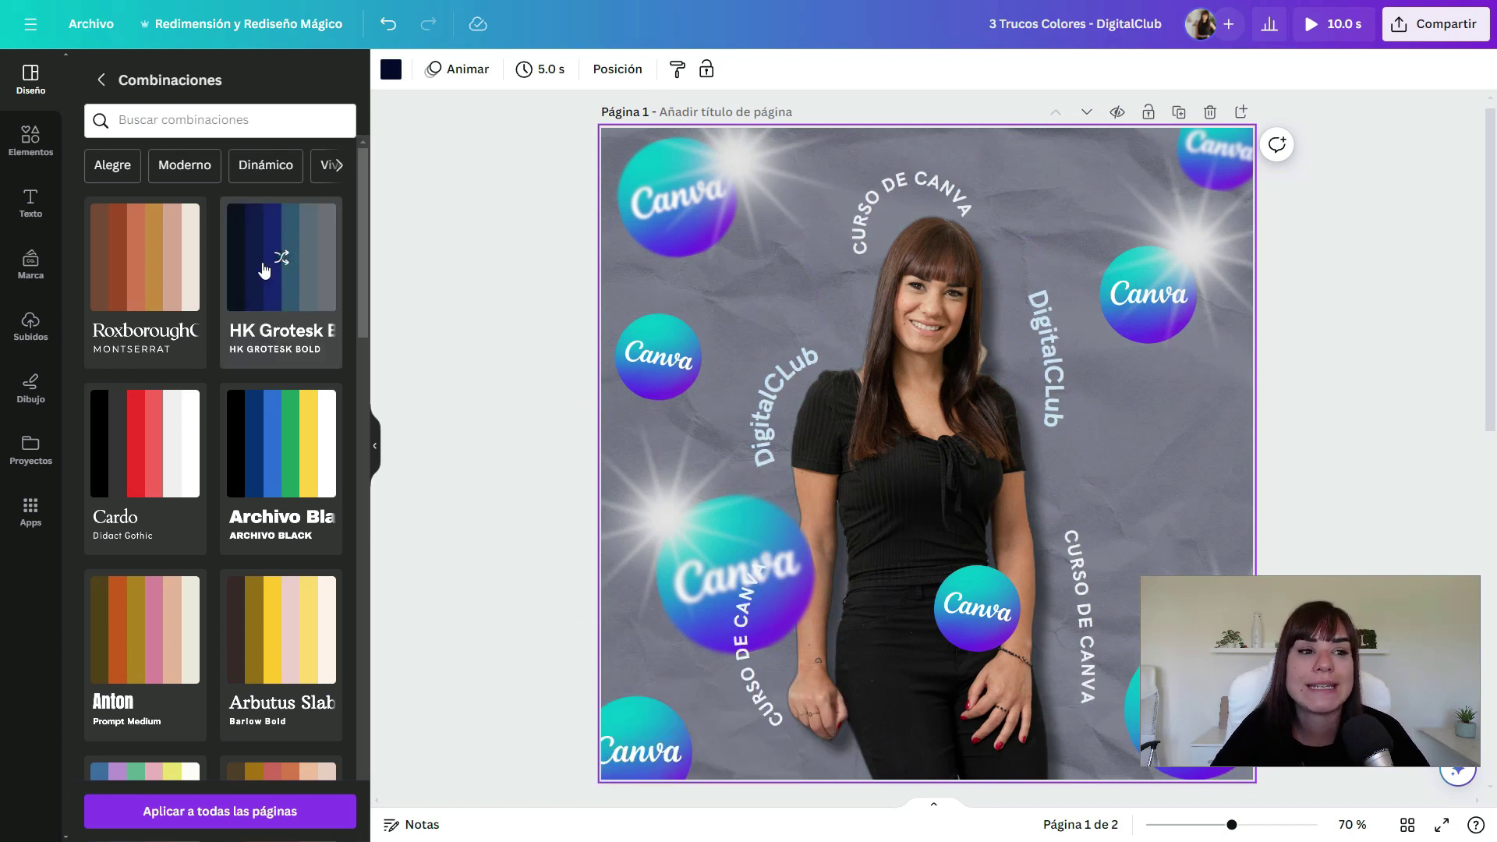
left_click(104, 84)
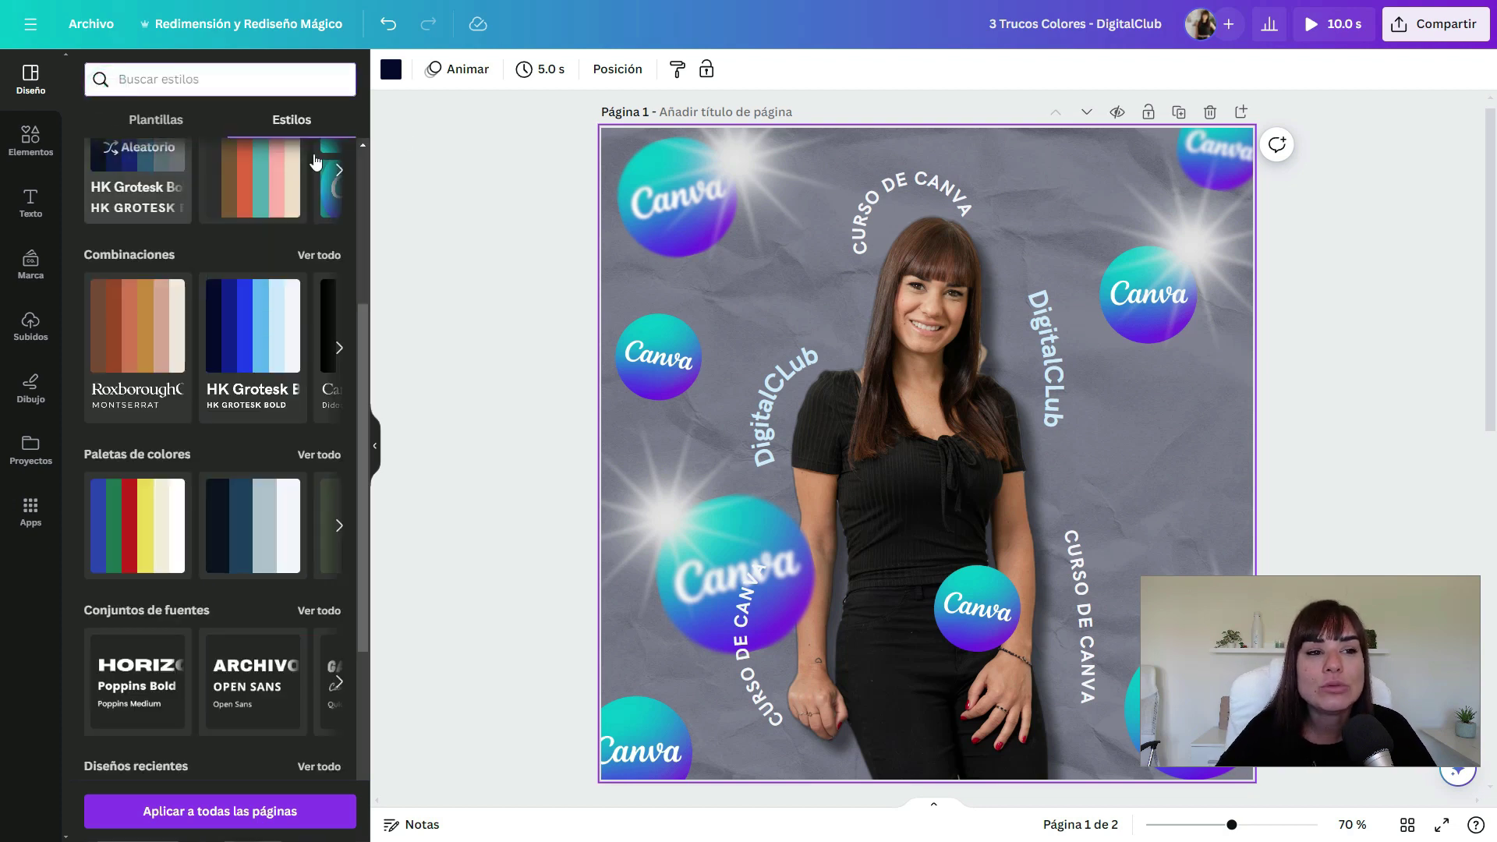
- Undo the style changes on page 1, back to its original colors and fonts
left_click(389, 24)
left_click(388, 25)
left_click(389, 25)
left_click(388, 24)
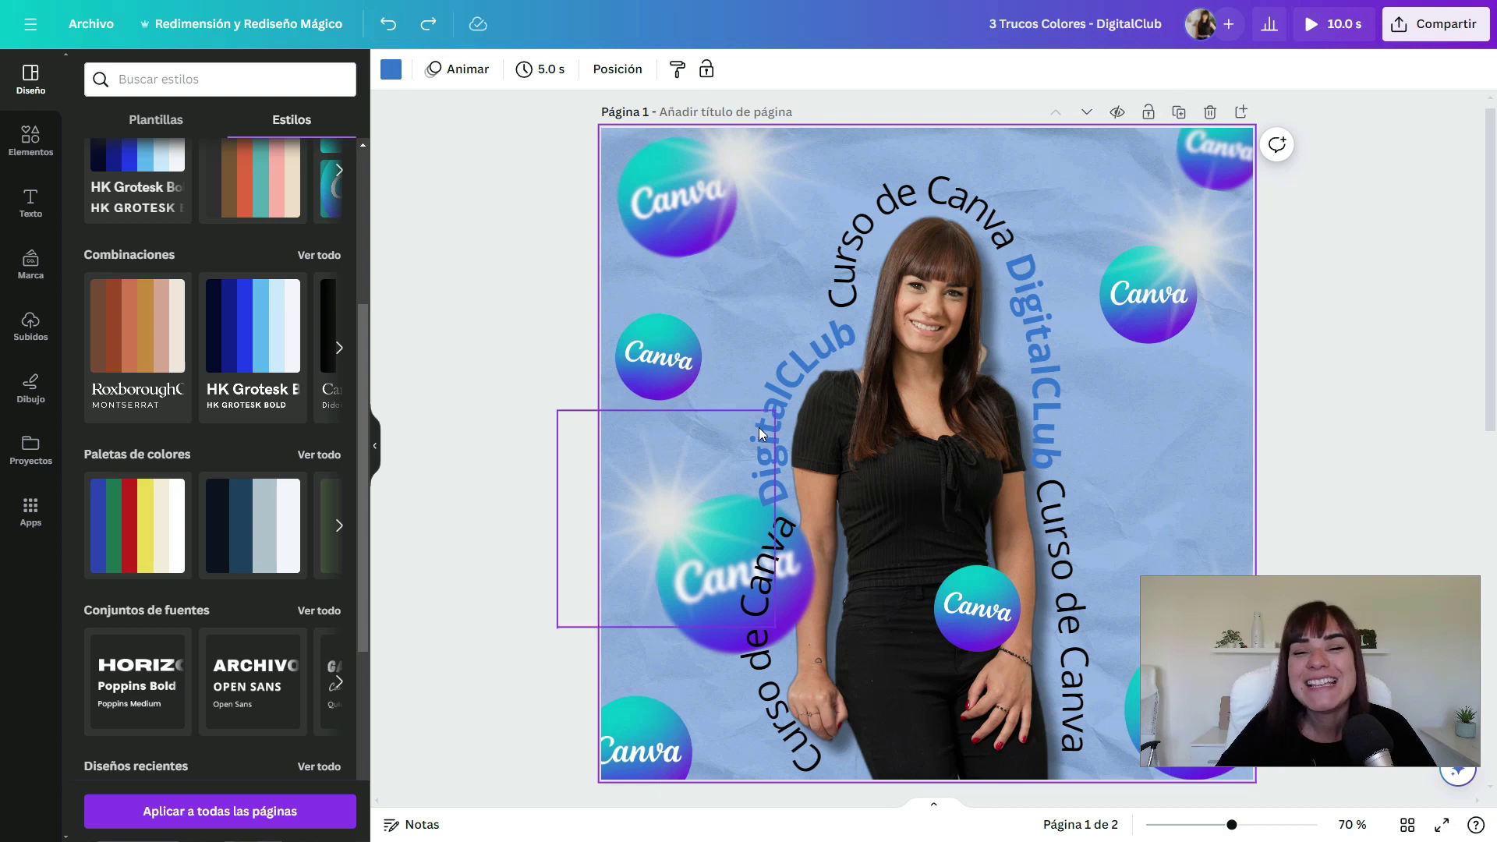
- Search the text colors for "azul" and try Paleta 5's colors on the DigitalCLub text right of the woman, finishing with its green
left_click(1036, 342)
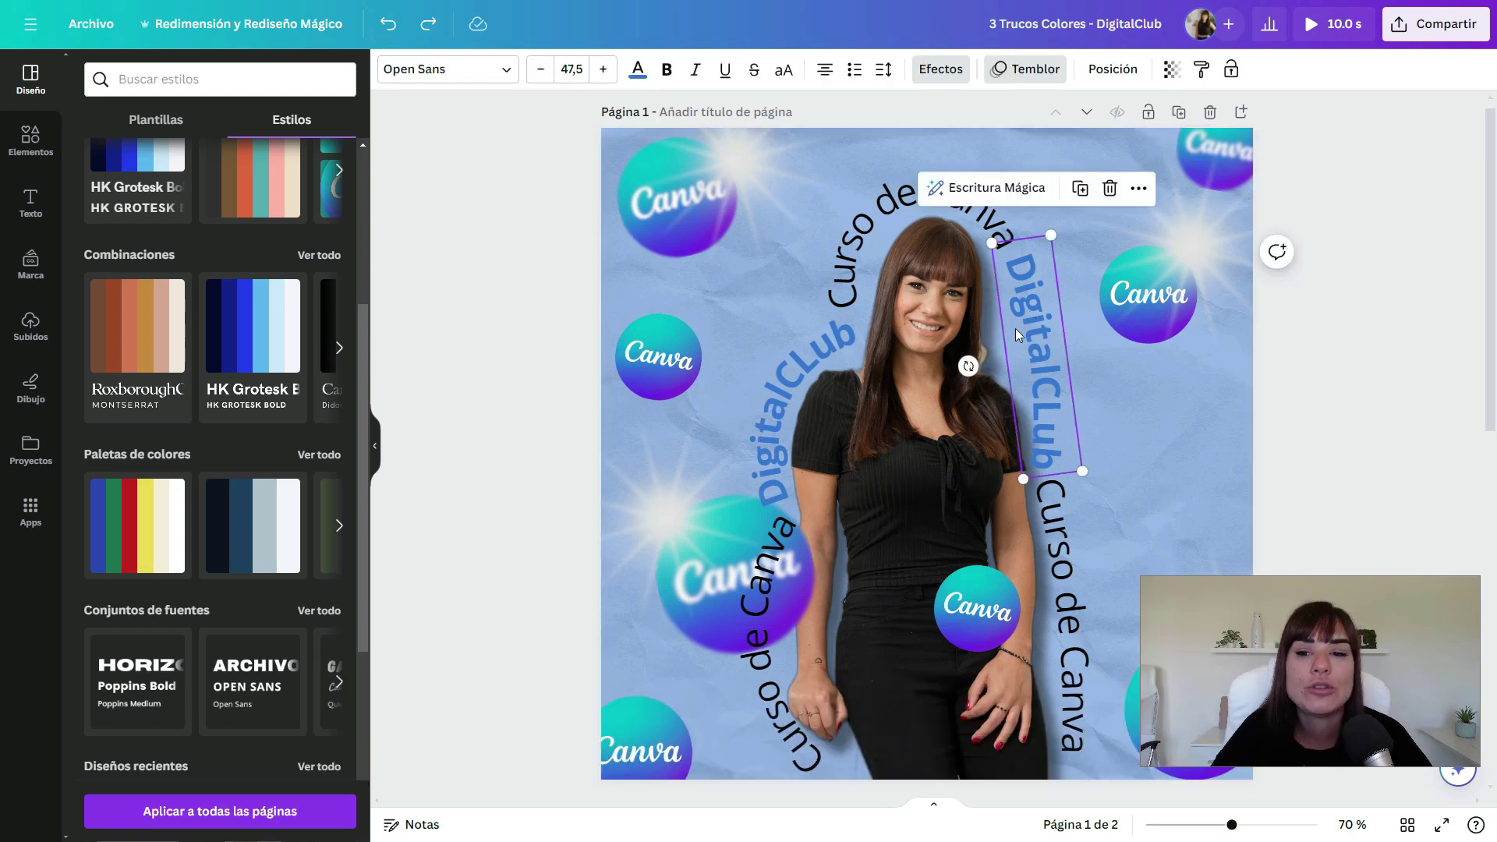
left_click(638, 69)
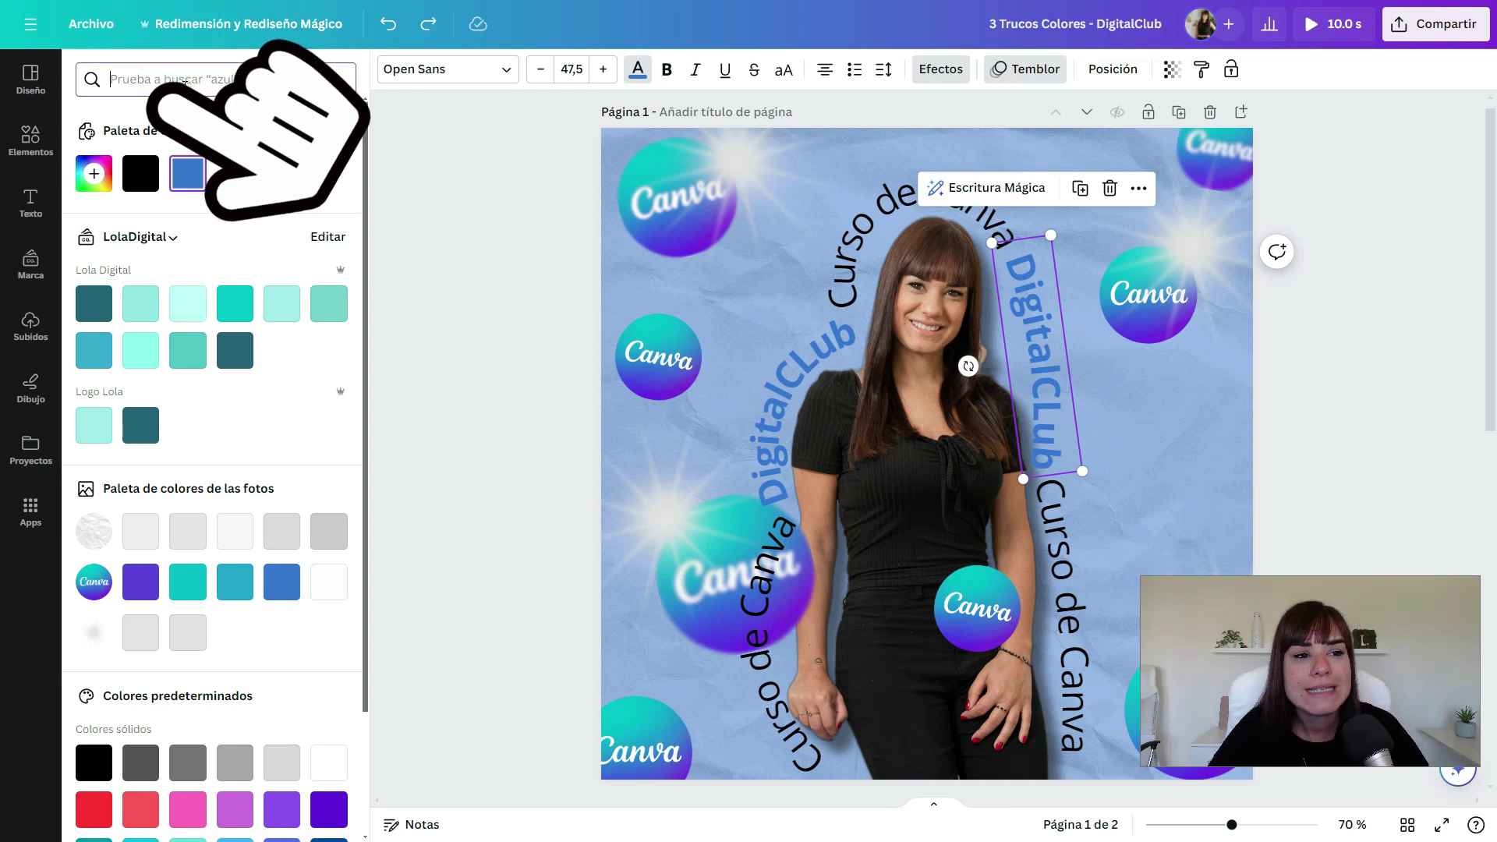
left_click(185, 80)
type("azul")
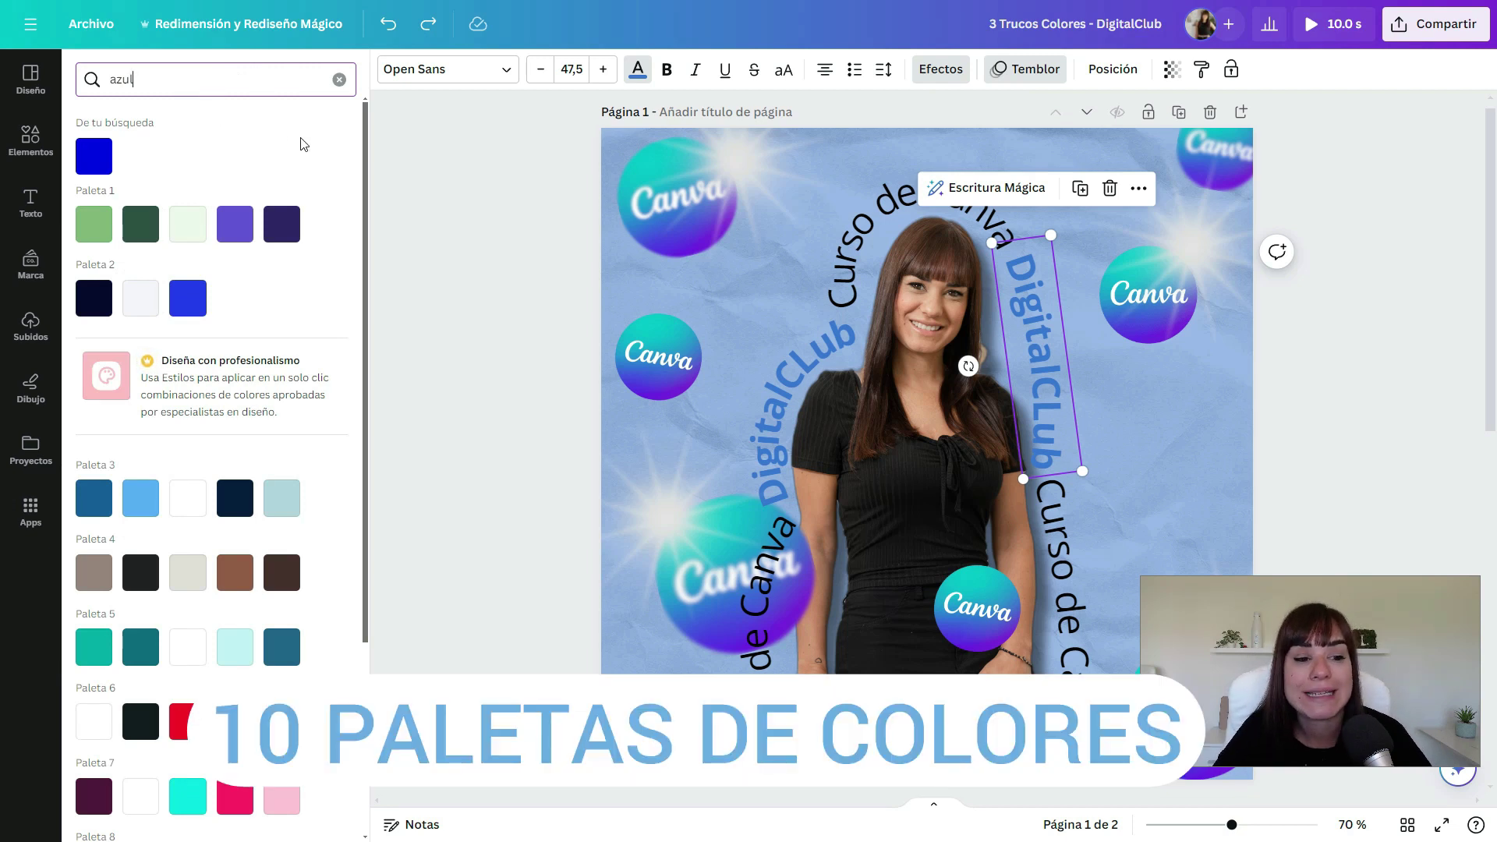
scroll(320, 402, "down", 4)
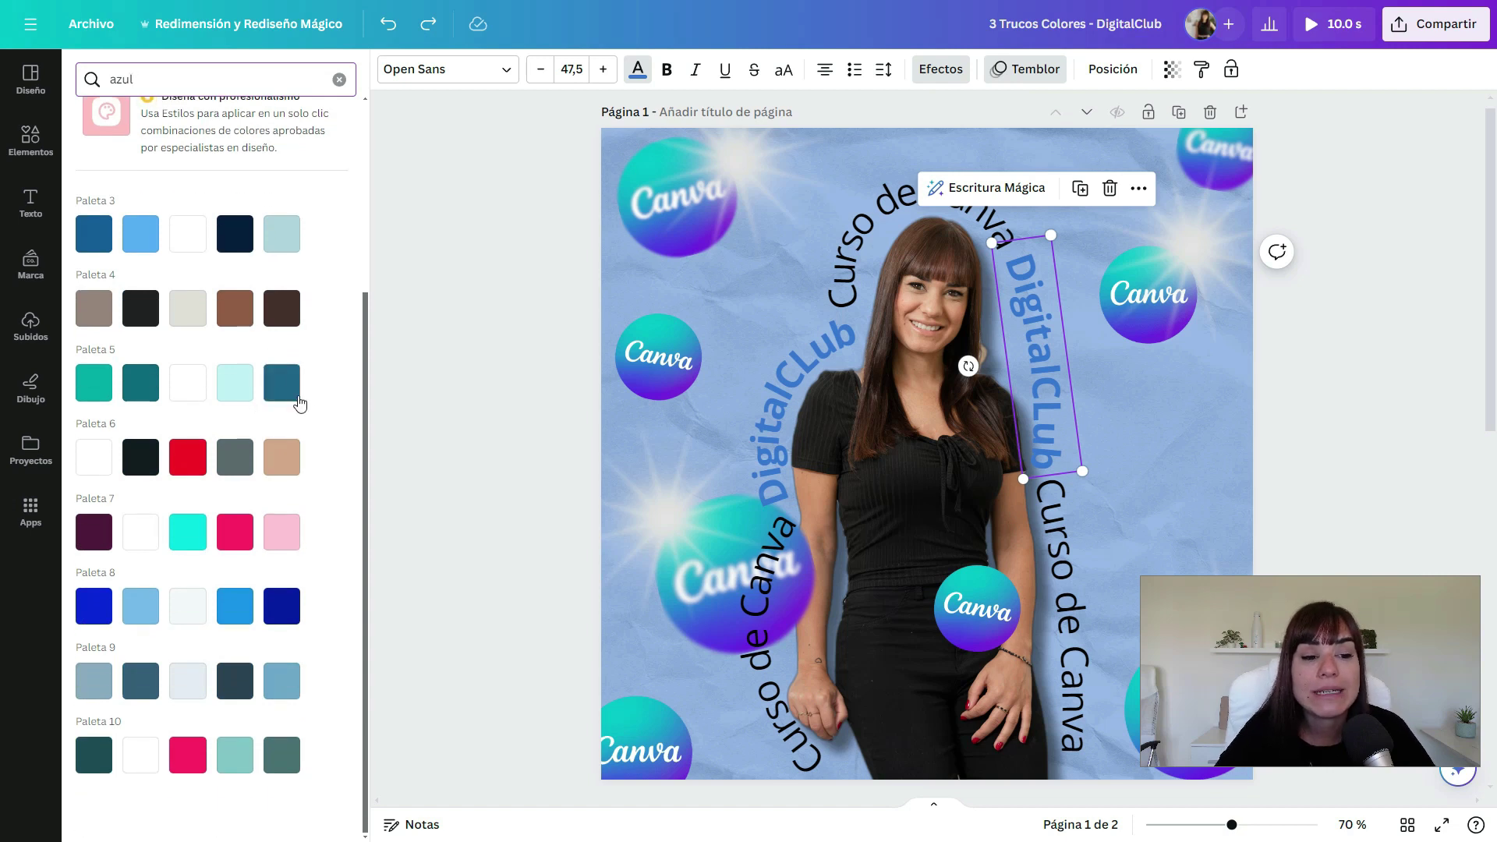
left_click(282, 382)
left_click(240, 395)
left_click(140, 386)
left_click(104, 390)
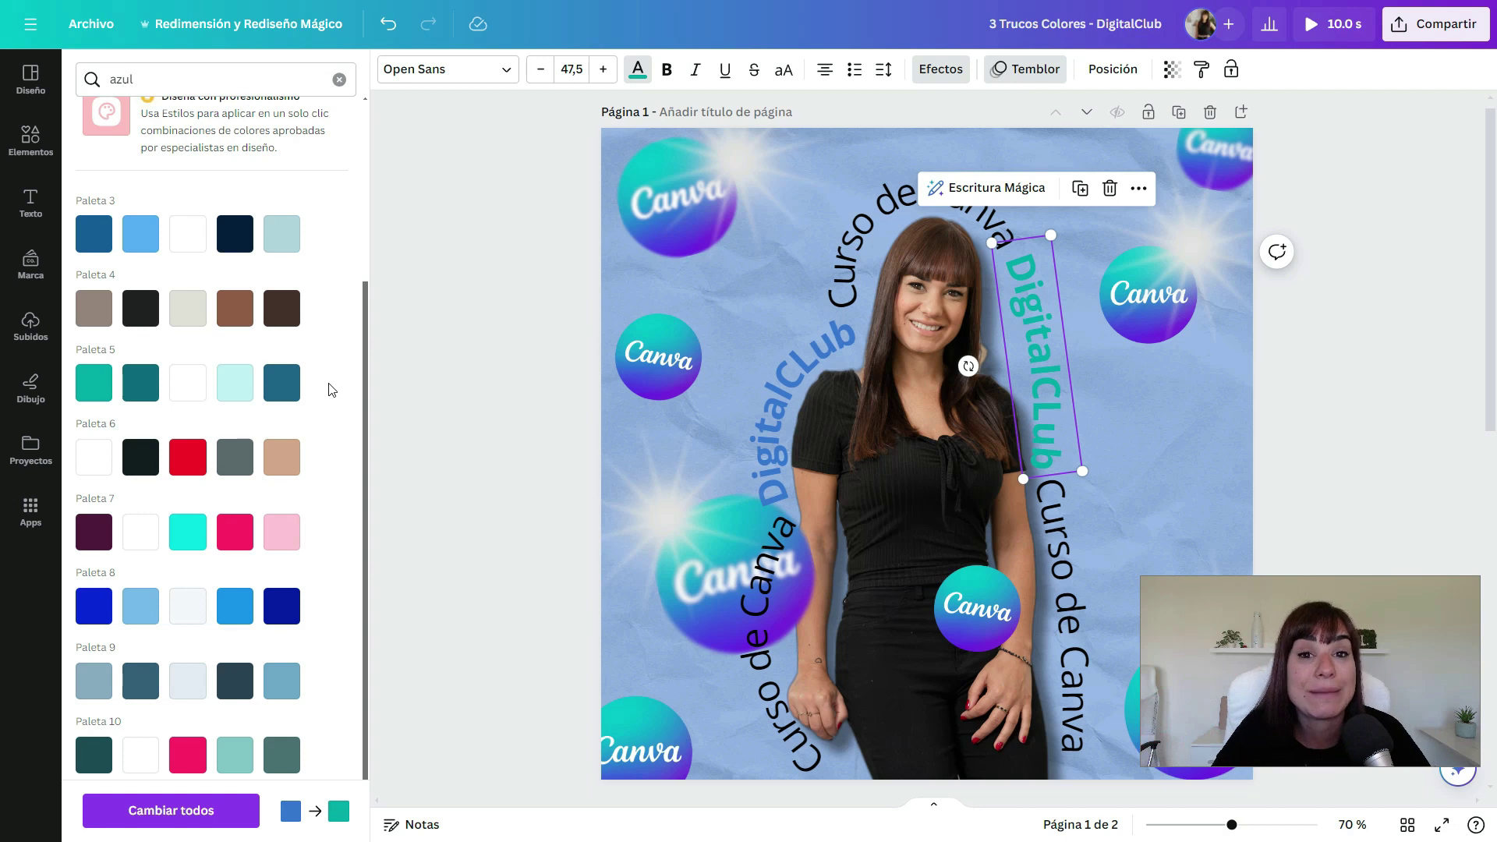
- Replace the palette search with the hex code #852692 to look up matching palettes, and clear the search
scroll(332, 390, "up", 4)
double_click(102, 79)
key("BackSpace")
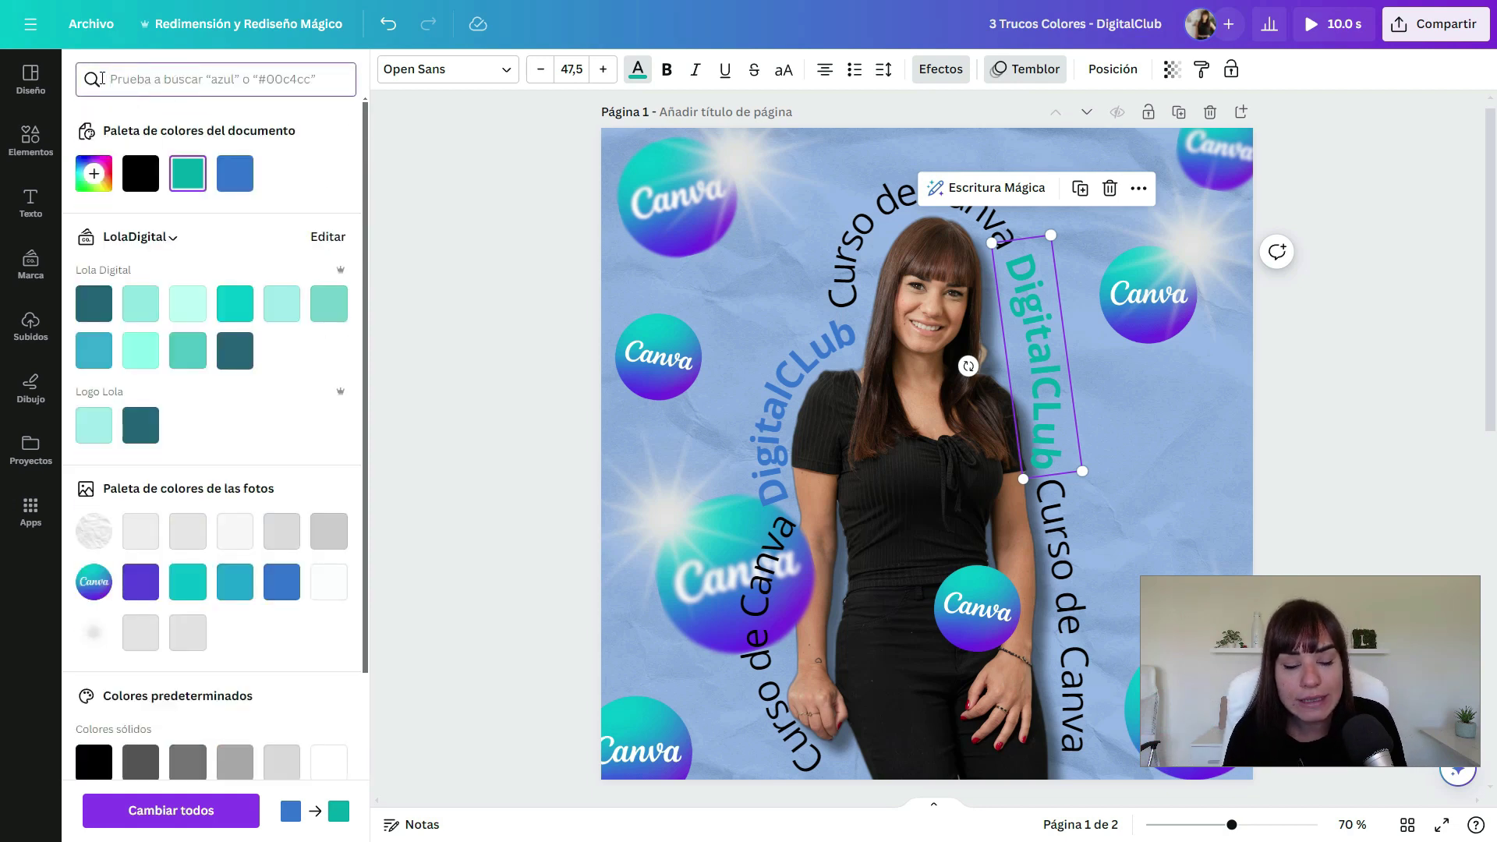
type("#")
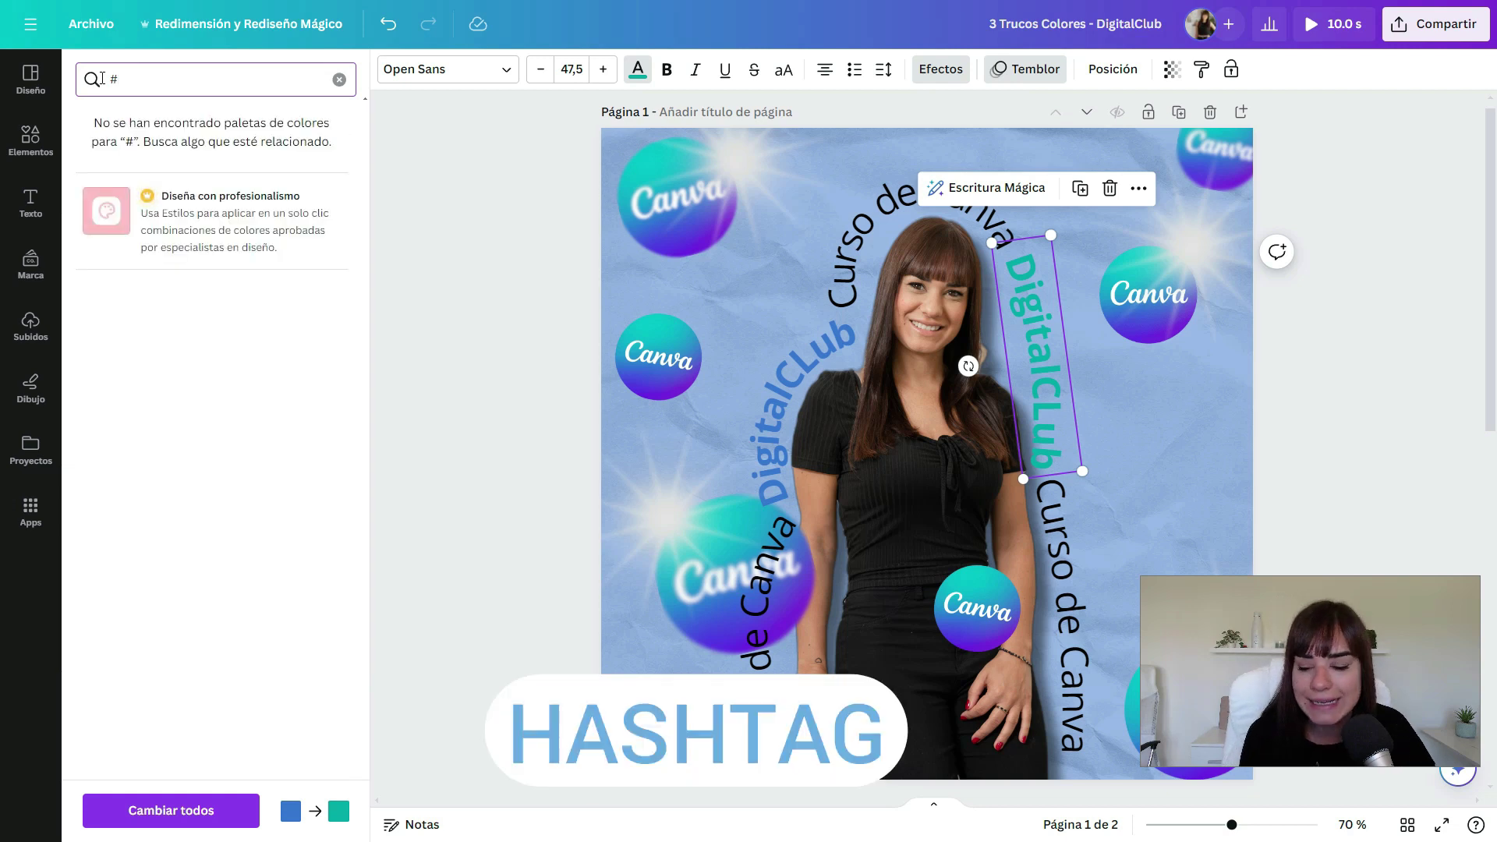
type("852692")
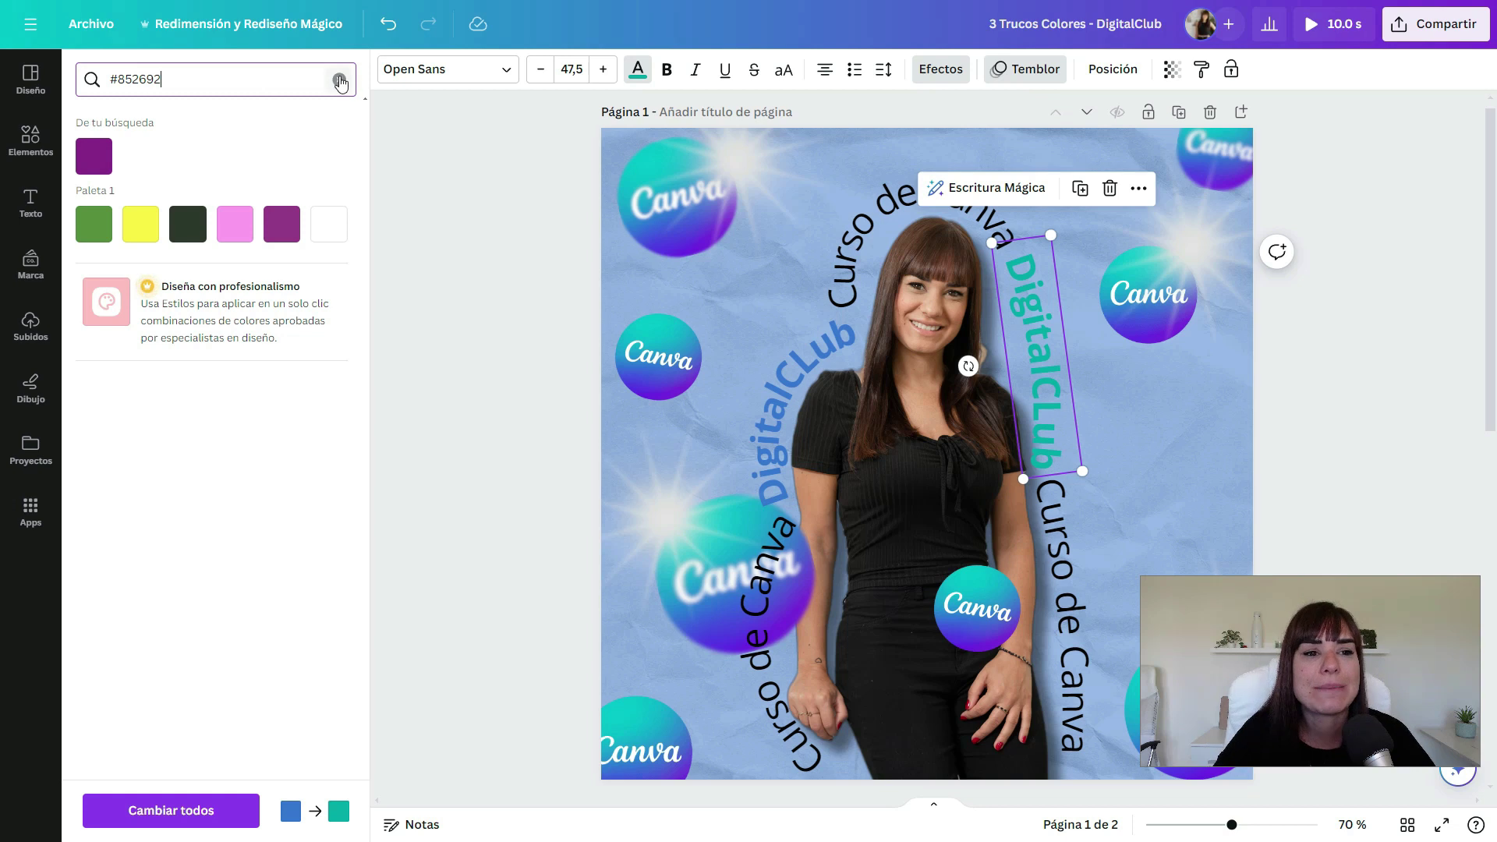
left_click(339, 79)
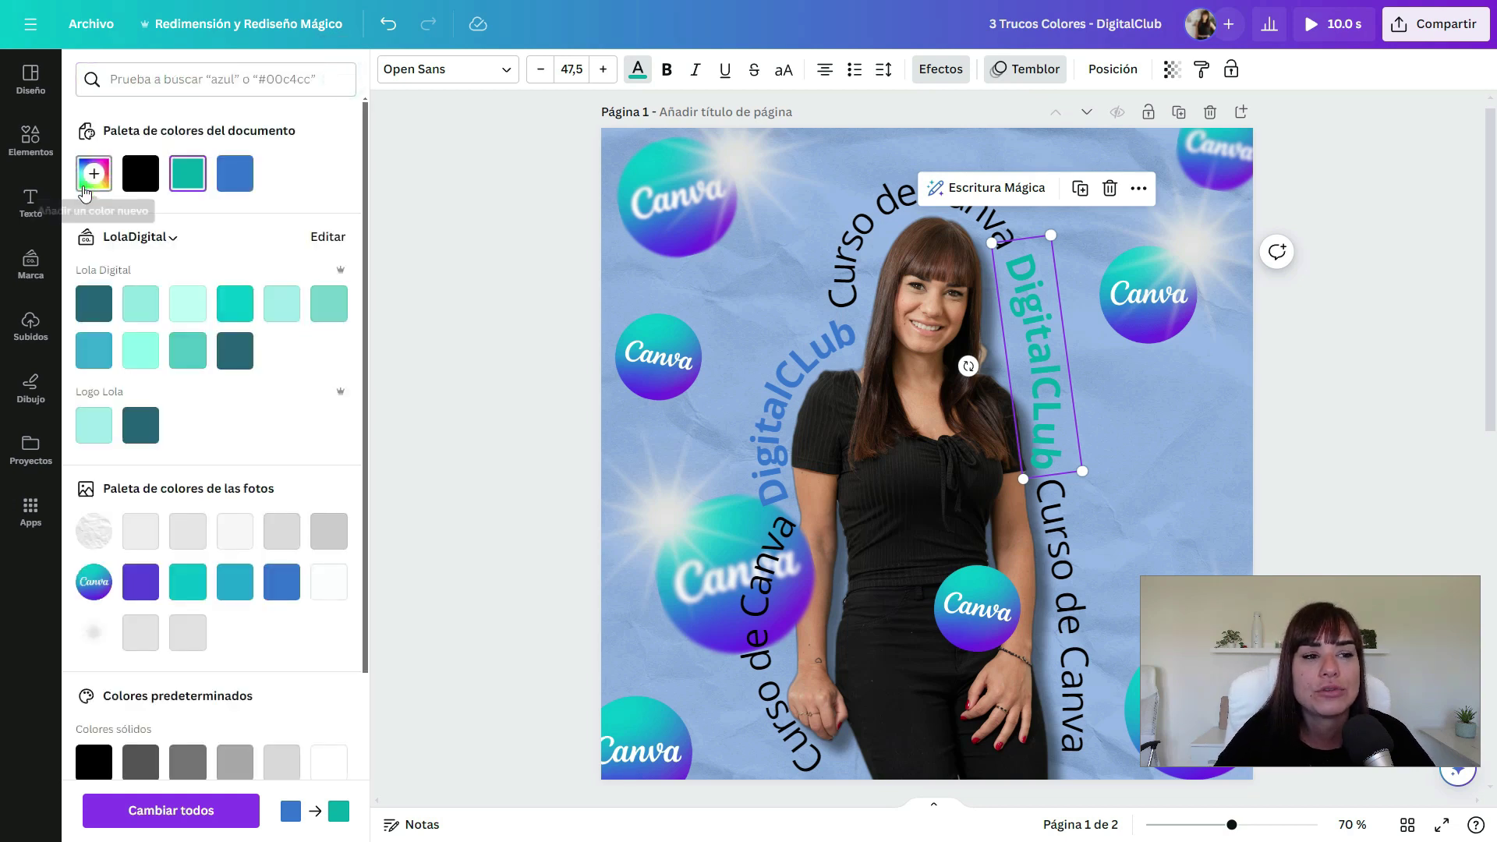
- Give the DigitalCLub text right of the woman a custom olive color, #89814D
left_click(94, 173)
left_click(195, 262)
left_click_drag(209, 321, 127, 320)
left_click(127, 345)
- Copy the custom color's hex code and search the color palettes for #89814D
key("ctrl+c")
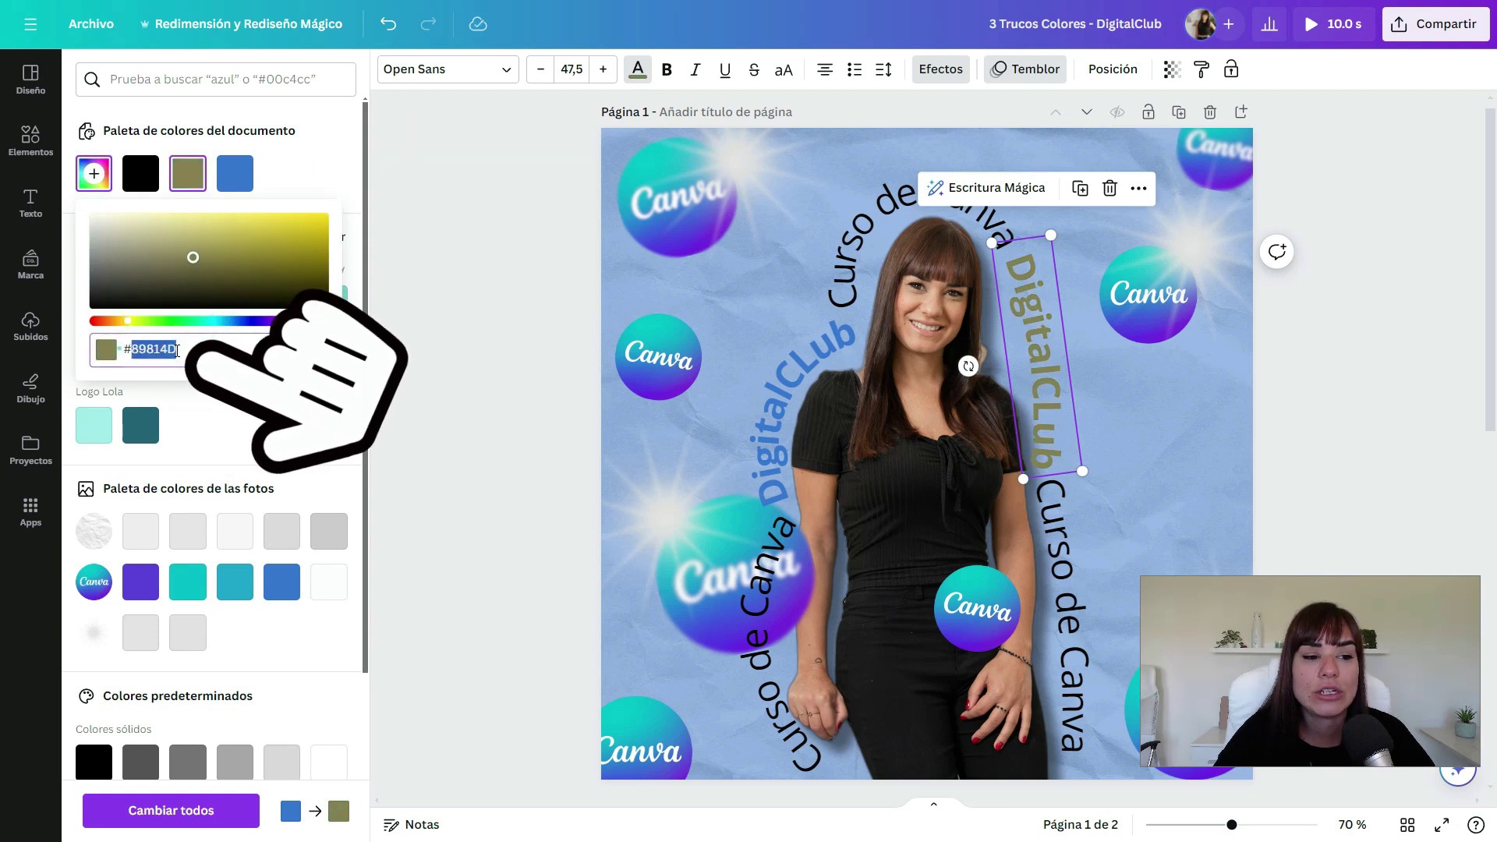
right_click(134, 353)
left_click(184, 398)
left_click(178, 79)
key("ctrl+v")
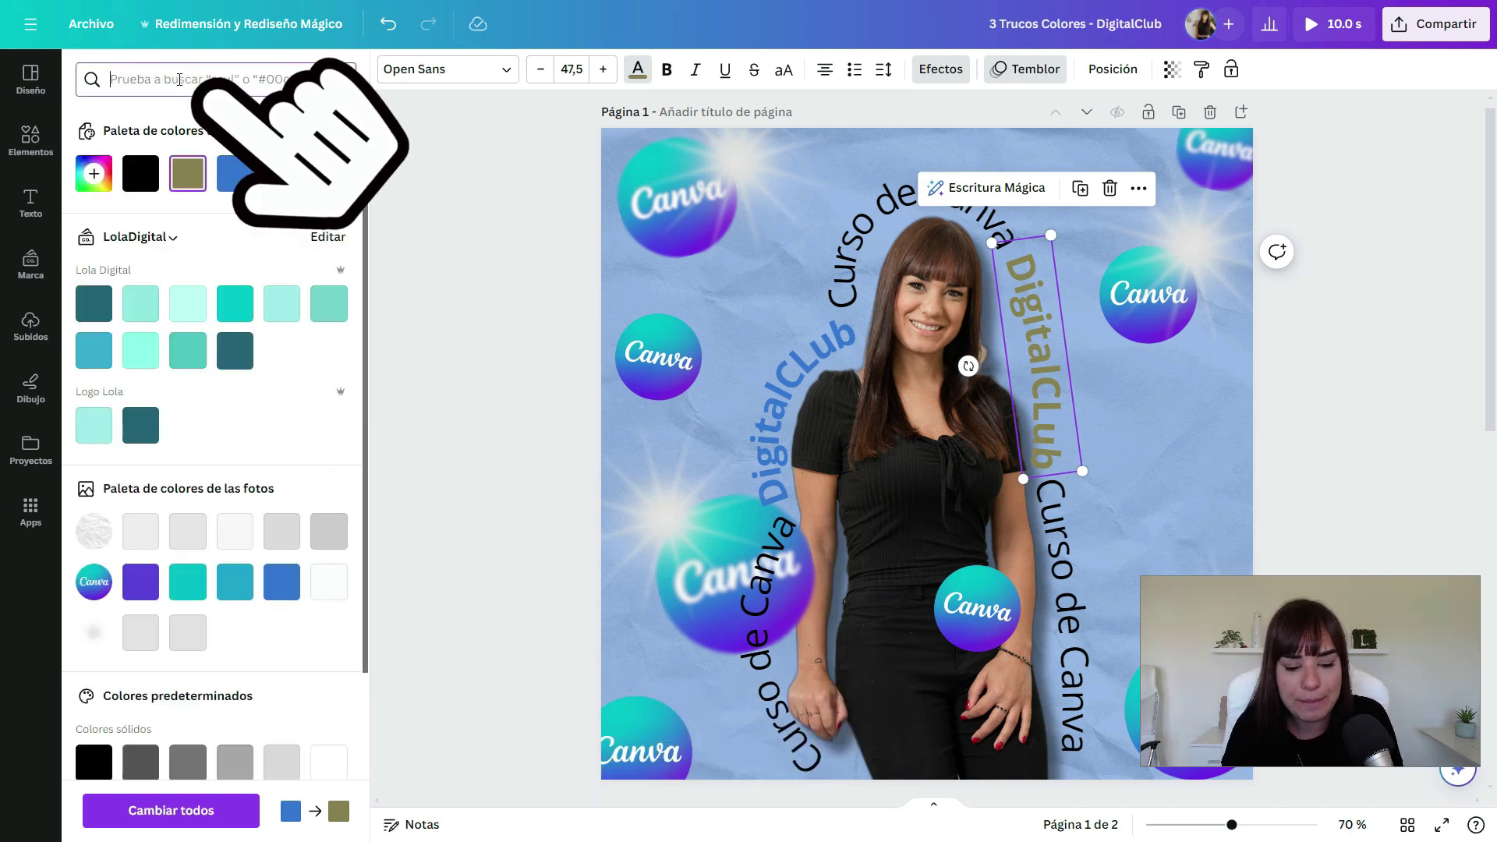
key("ctrl+v")
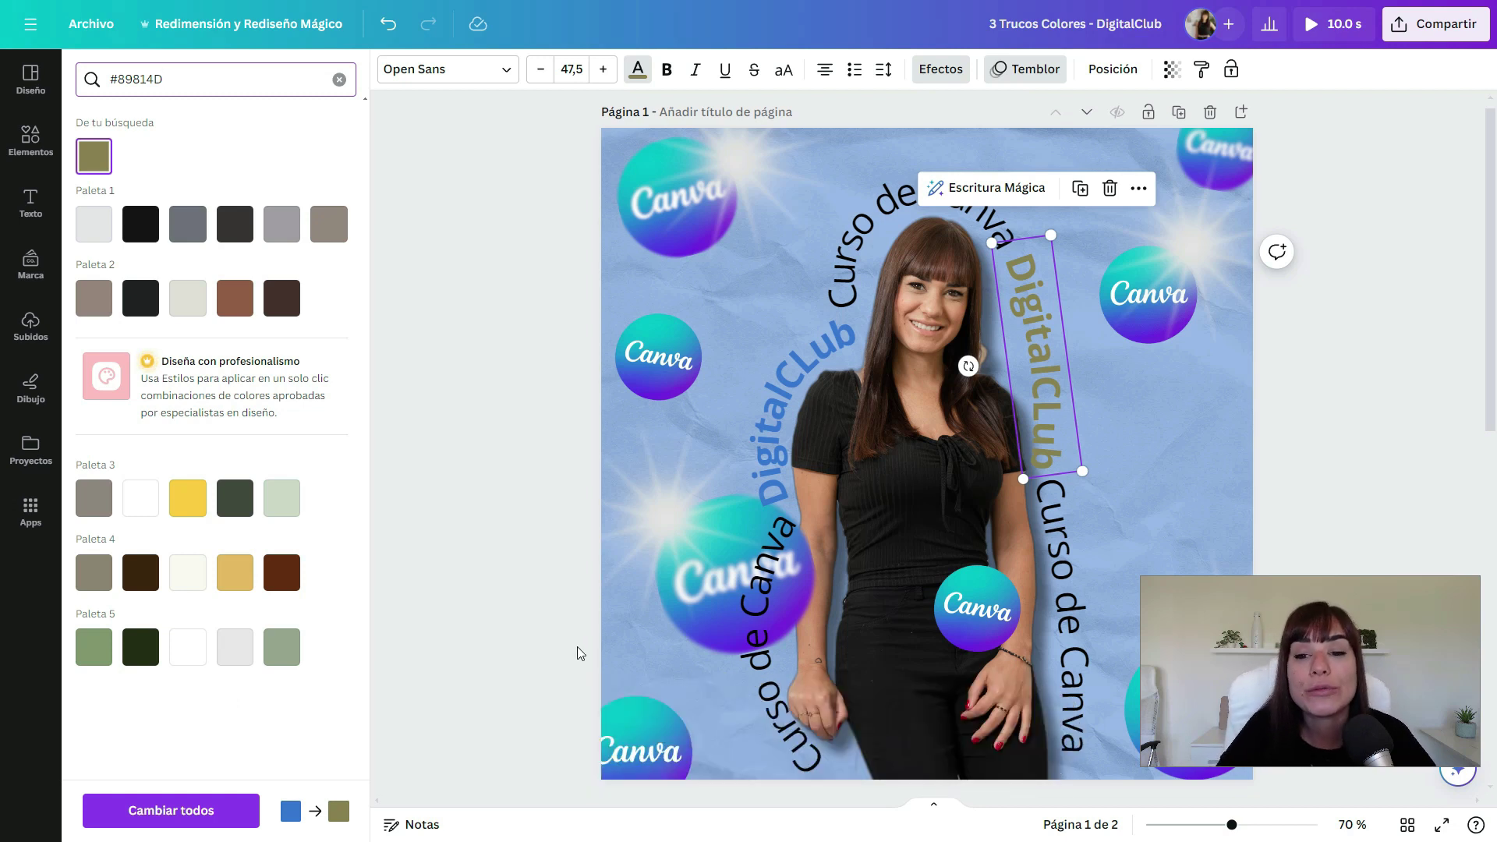
- Apply the colors of the small Canva logo beside the blue DigitalCLub text to page 1
left_click(871, 521)
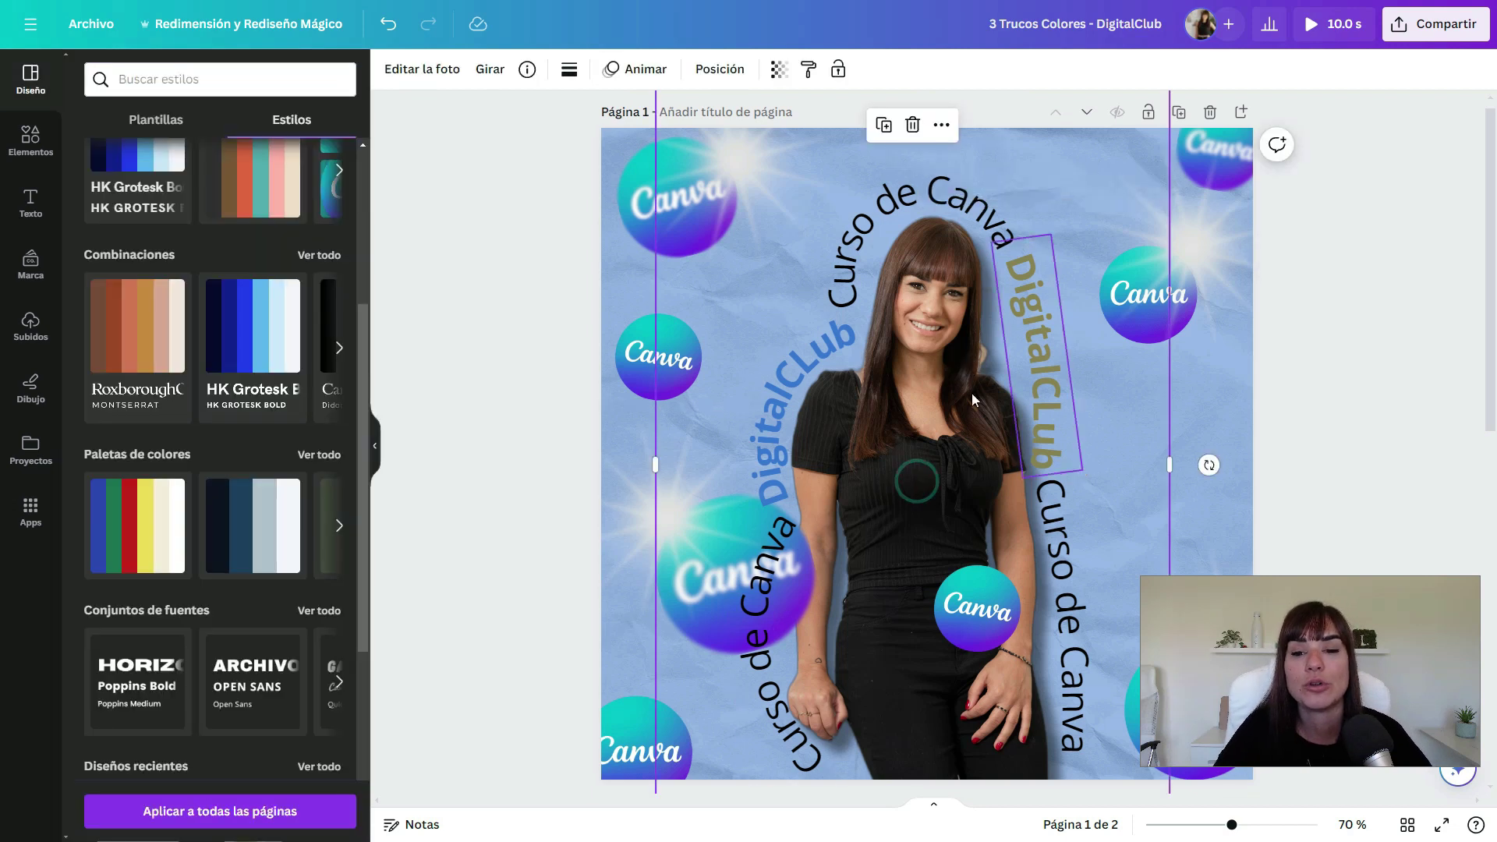
left_click(629, 351)
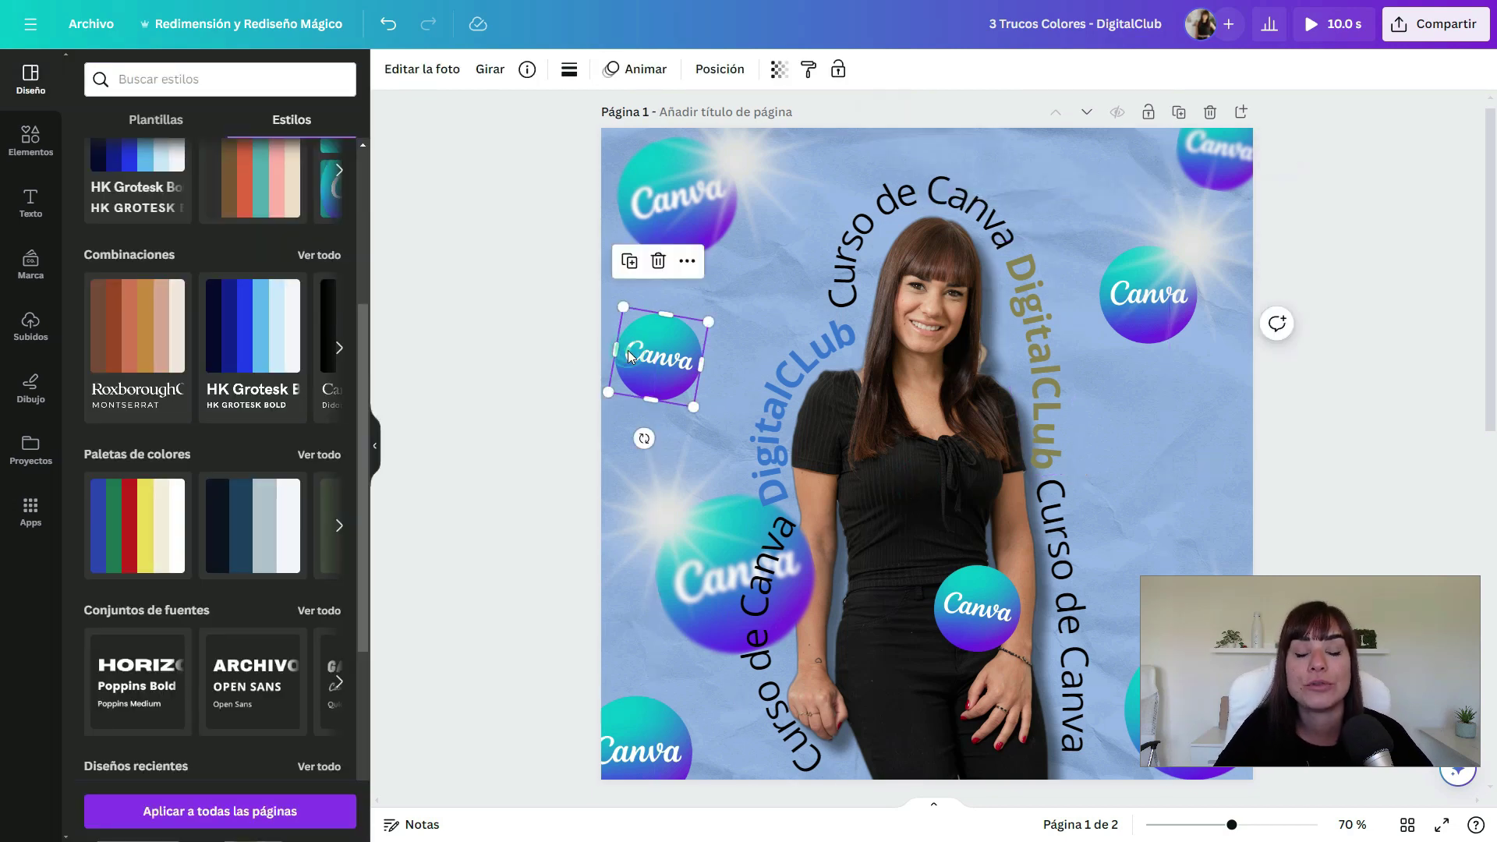
left_click(687, 263)
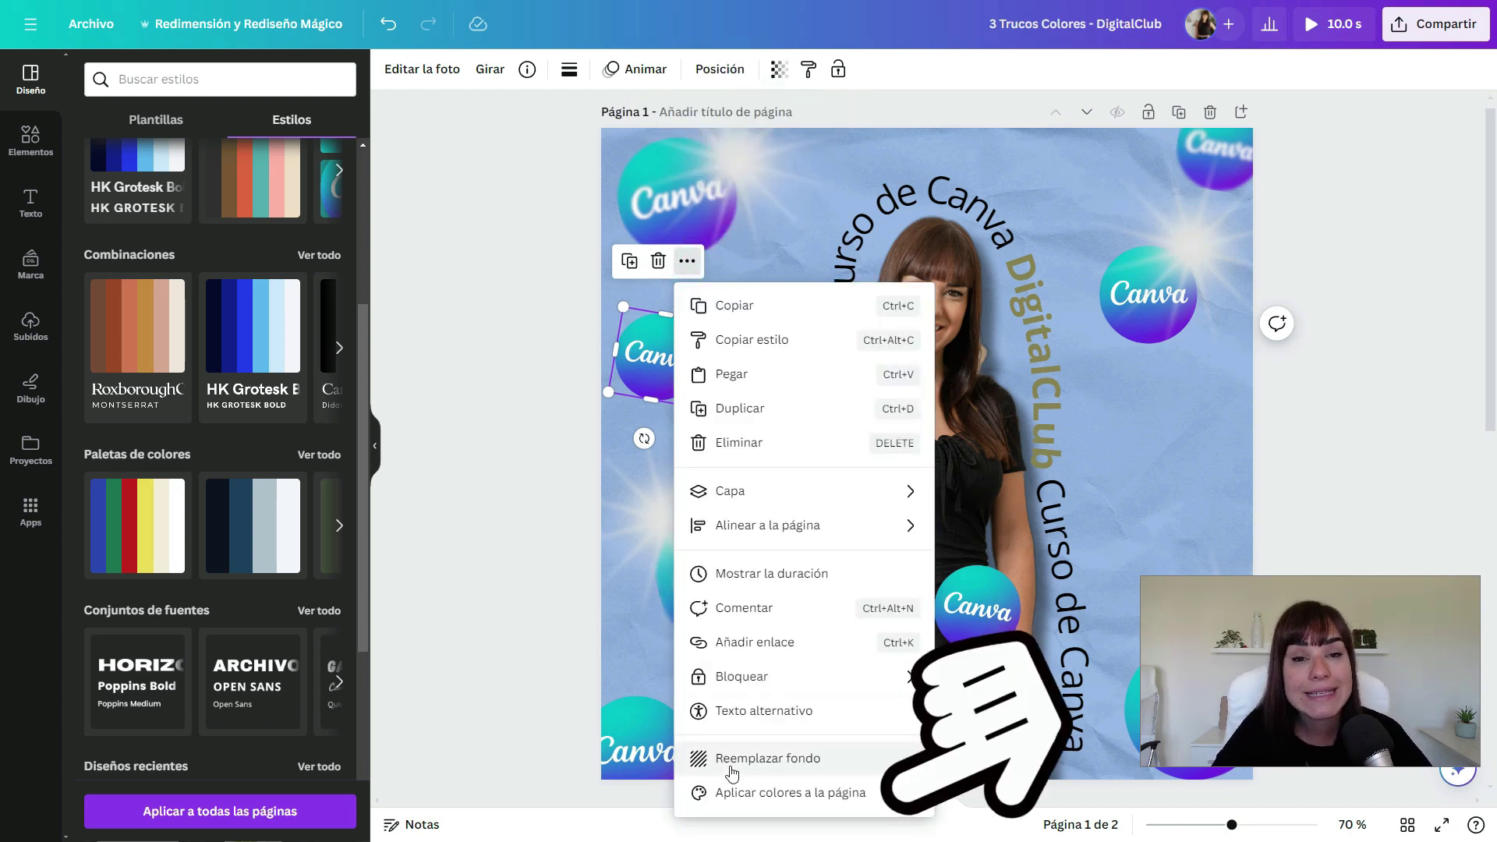
left_click(802, 794)
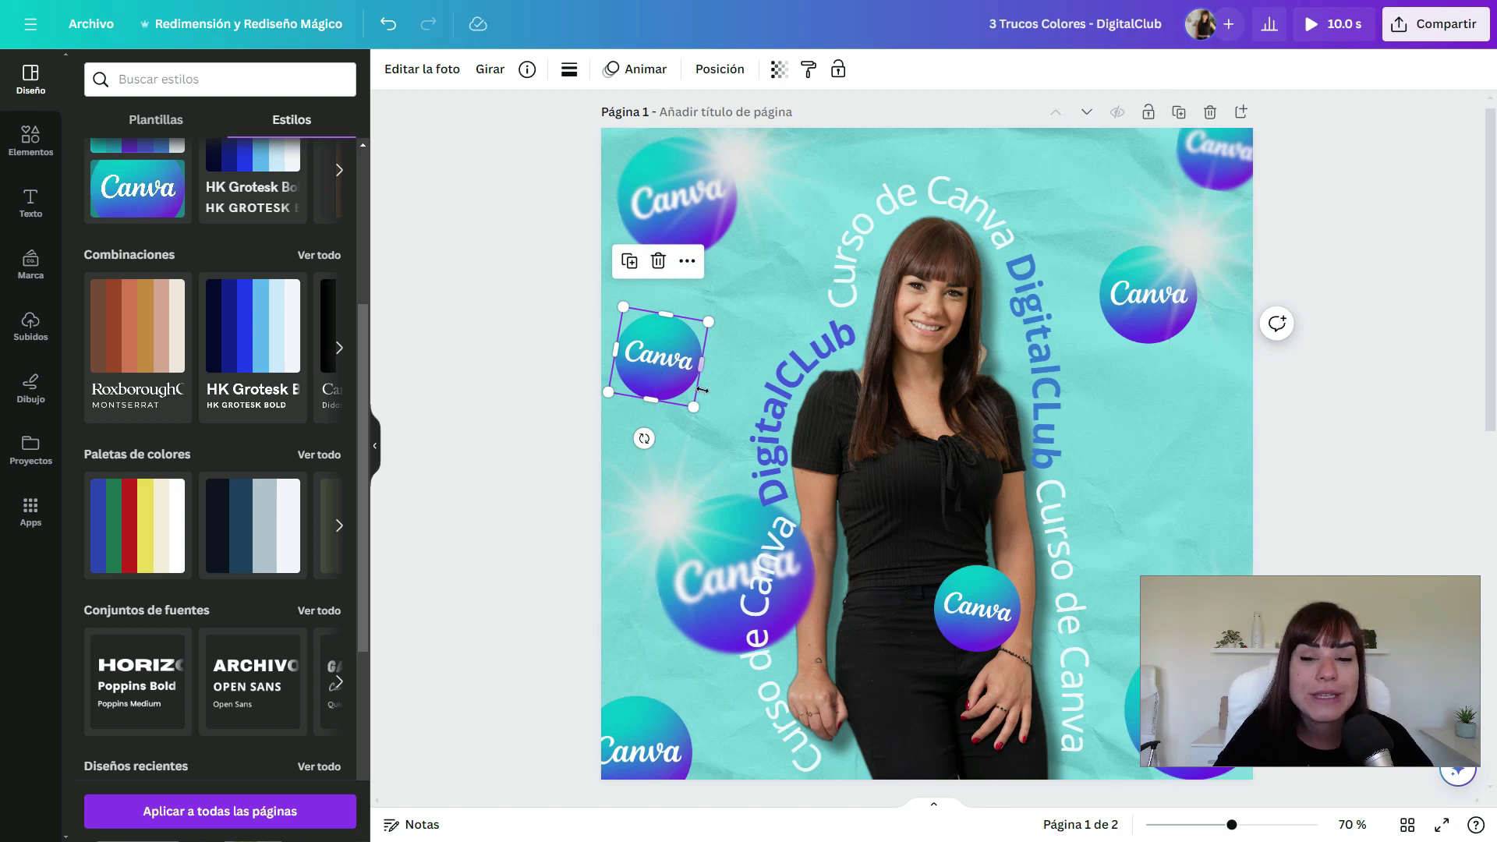
- Apply the colors of the woman's photo to page 1
left_click(861, 507)
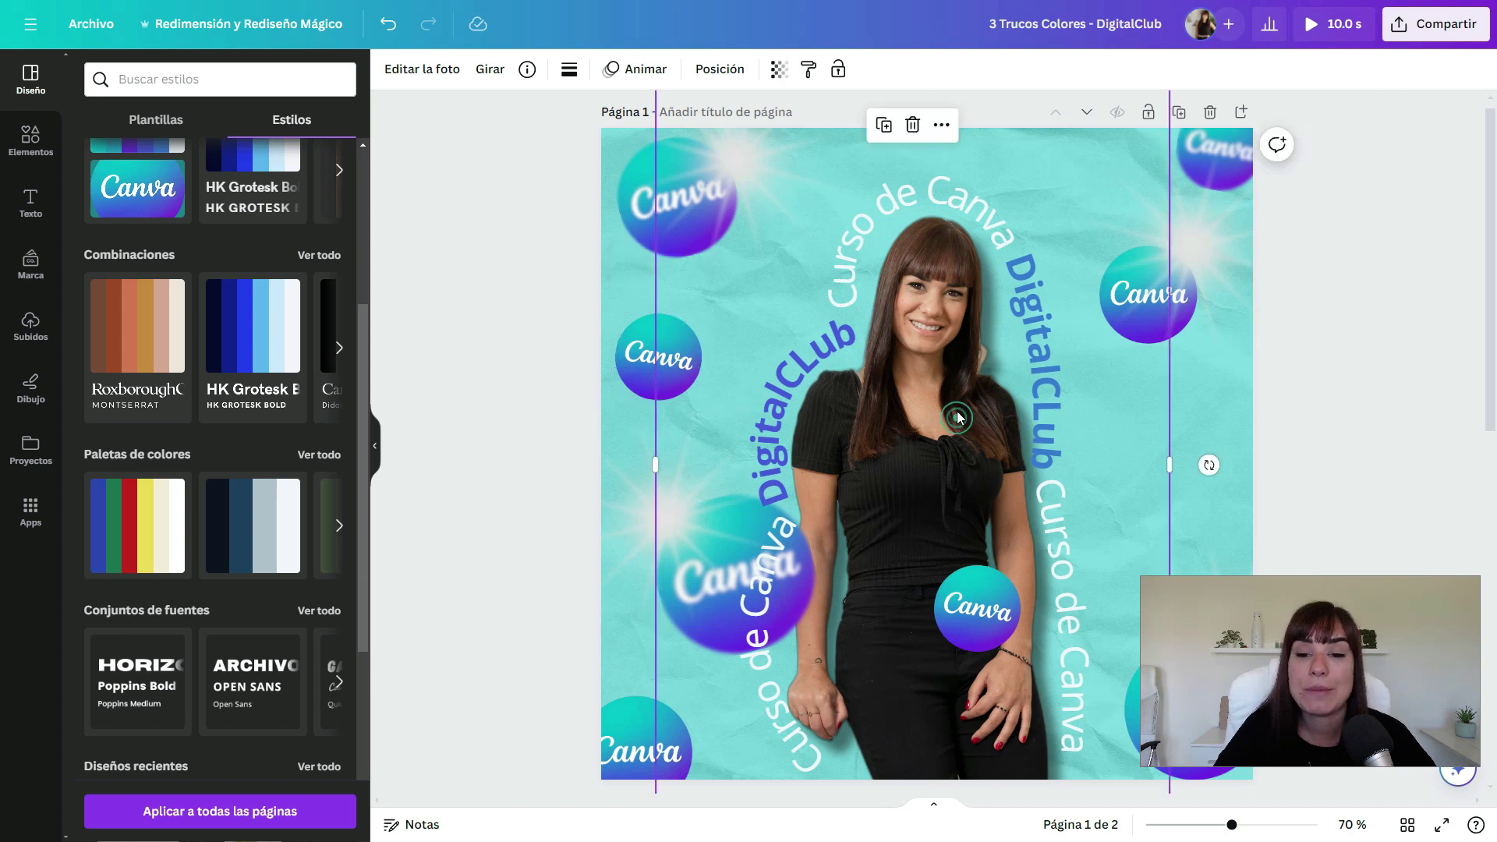
left_click(942, 127)
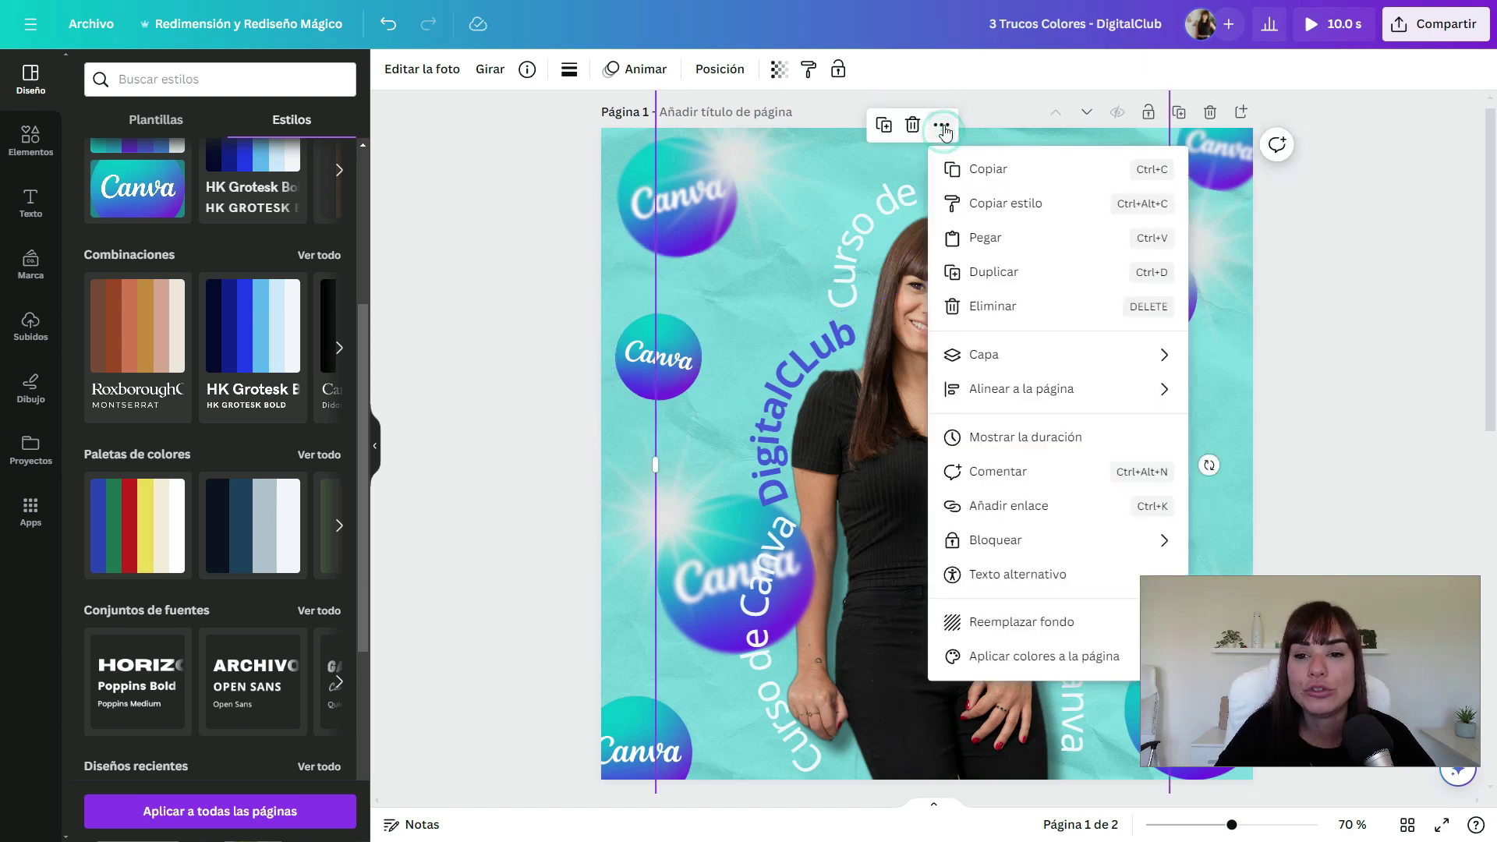
left_click(1024, 656)
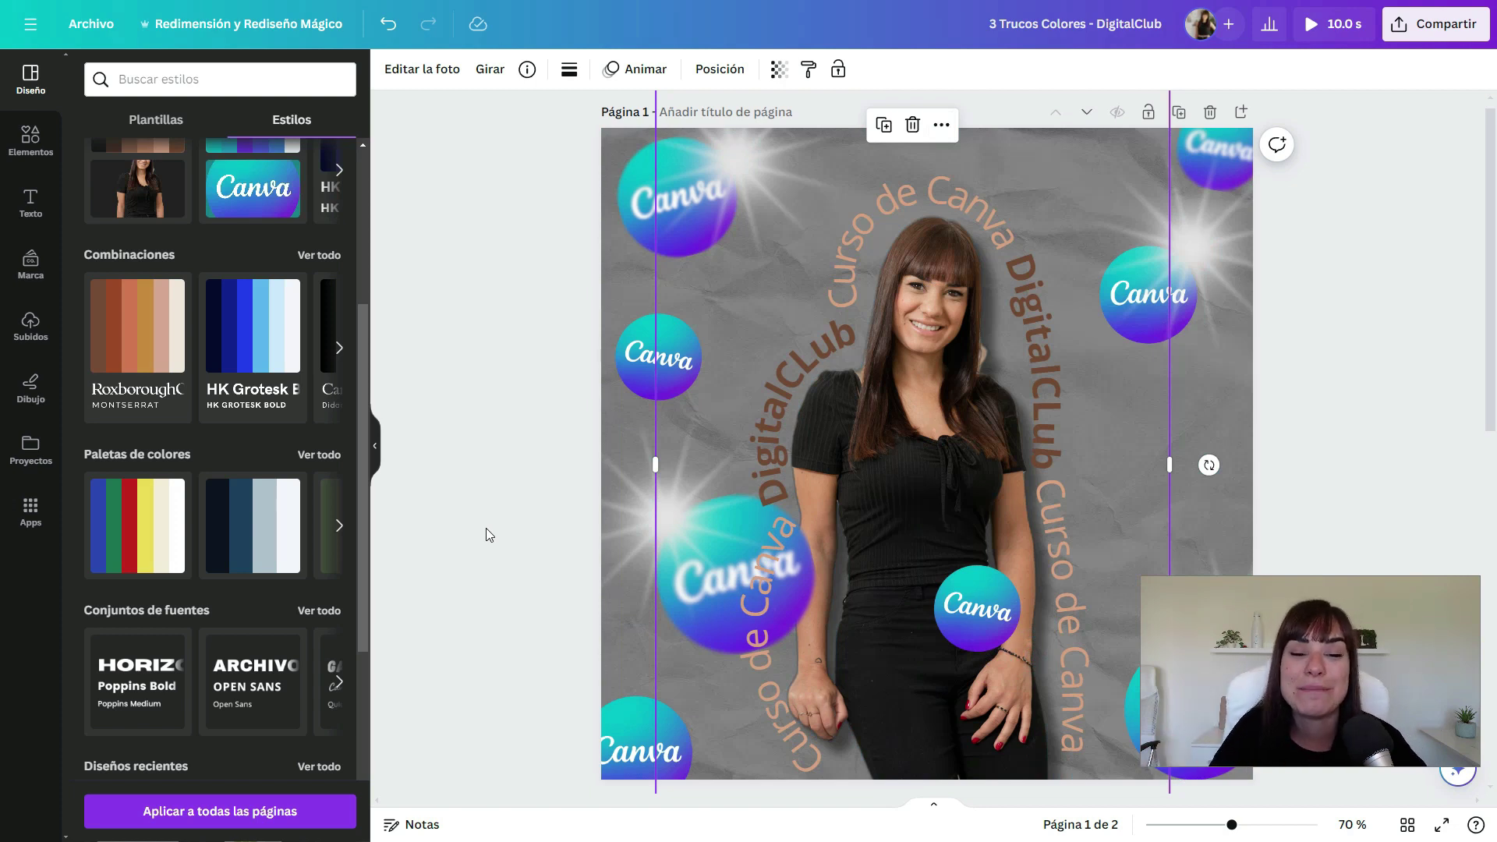
- Reapply the small Canva logo's colors to page 1 in place of the photo's colors
left_click(659, 367)
left_click(688, 262)
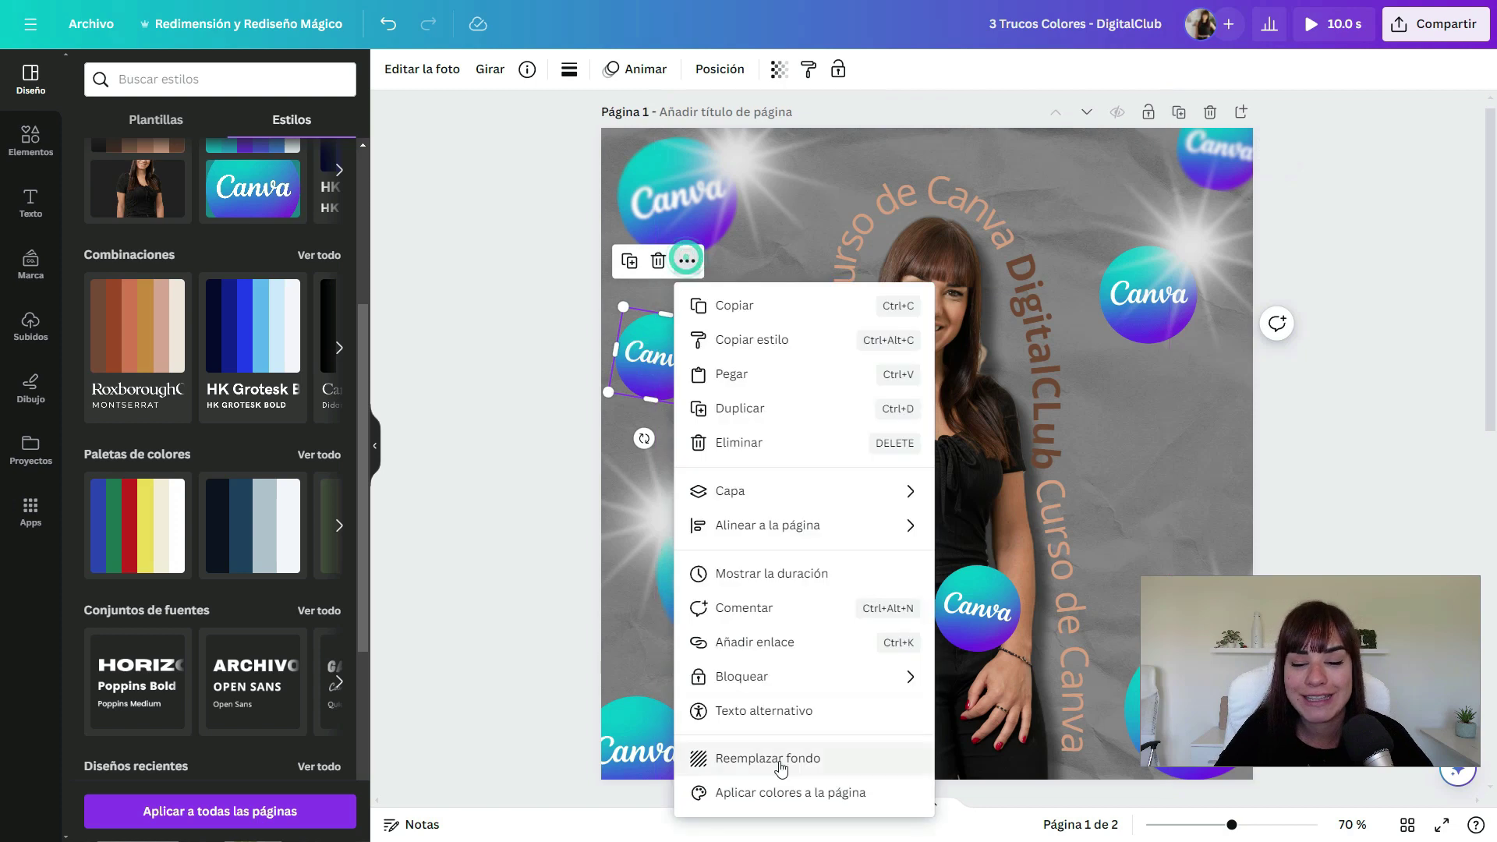
left_click(772, 792)
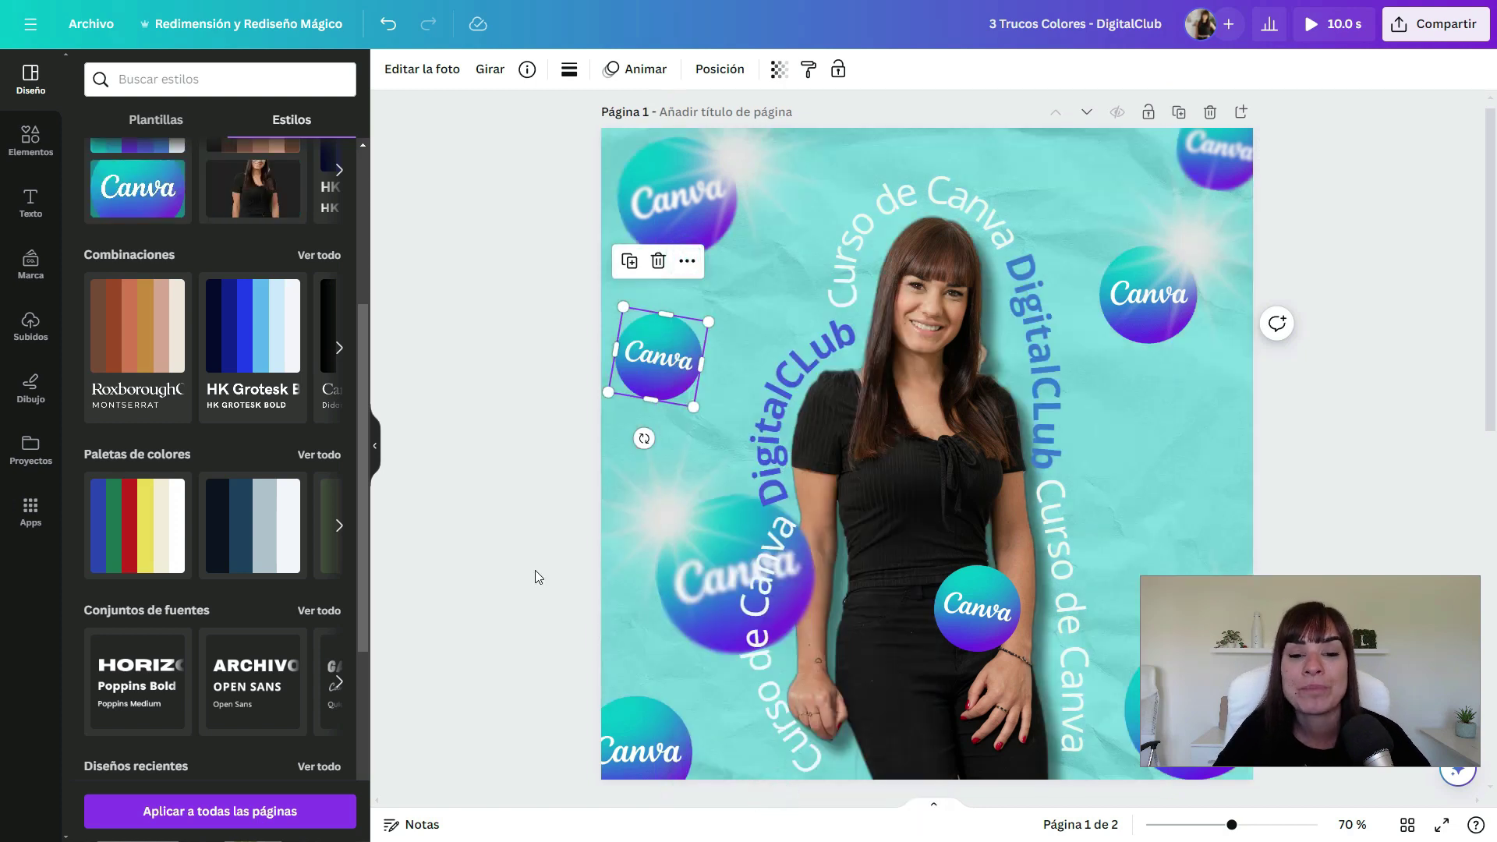